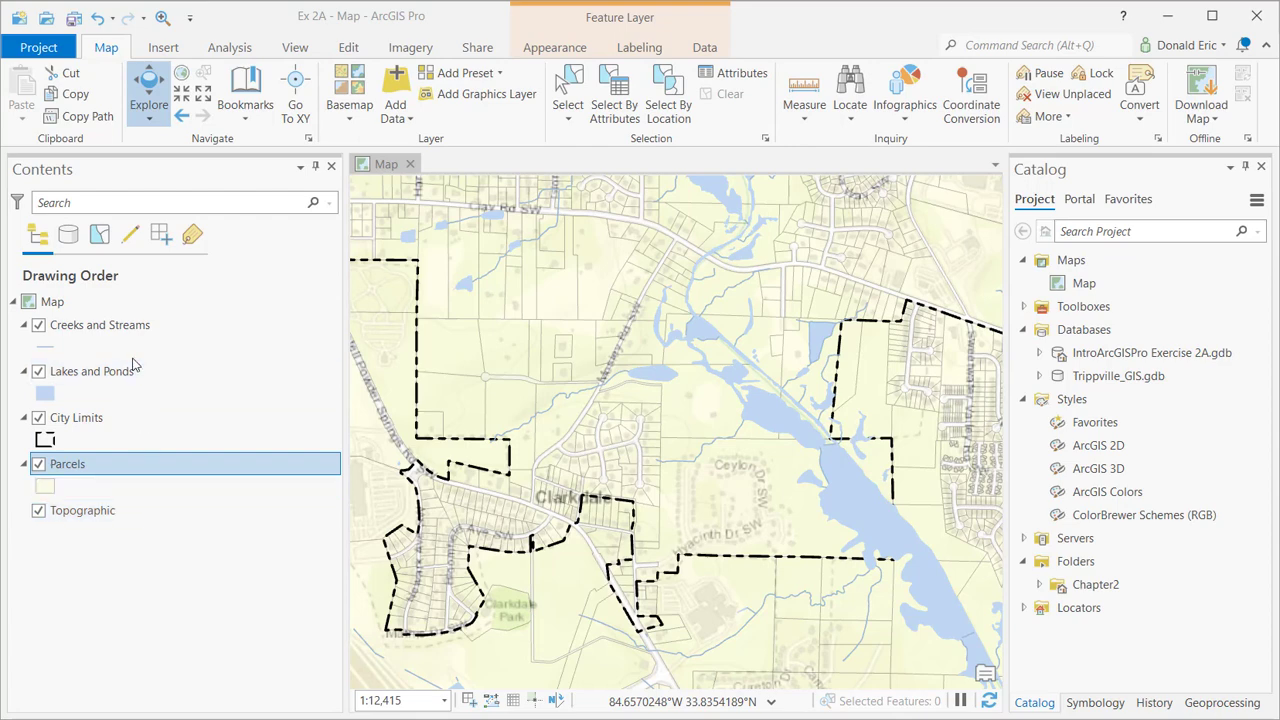
Open the Lakes and Ponds symbol formatting pane, widen it, and close it without changes.
{"action": "right_click", "coordinate": [44, 399]}
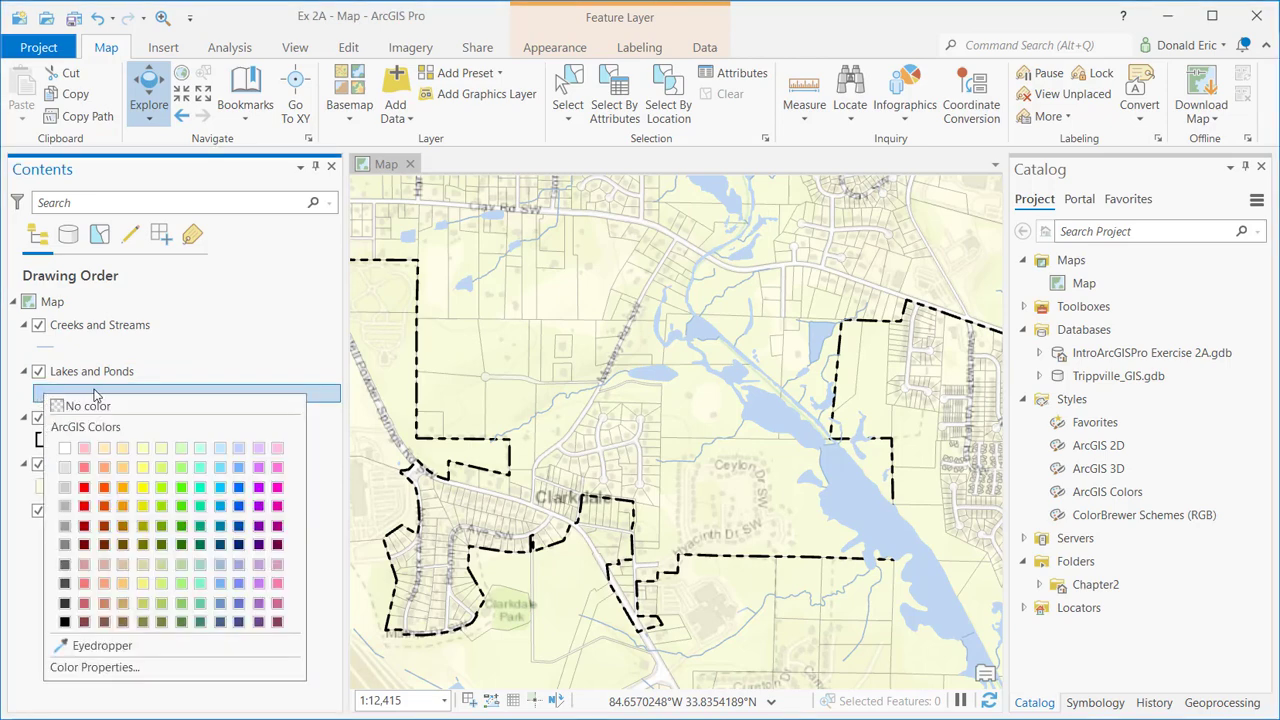
{"action": "left_click", "coordinate": [45, 395]}
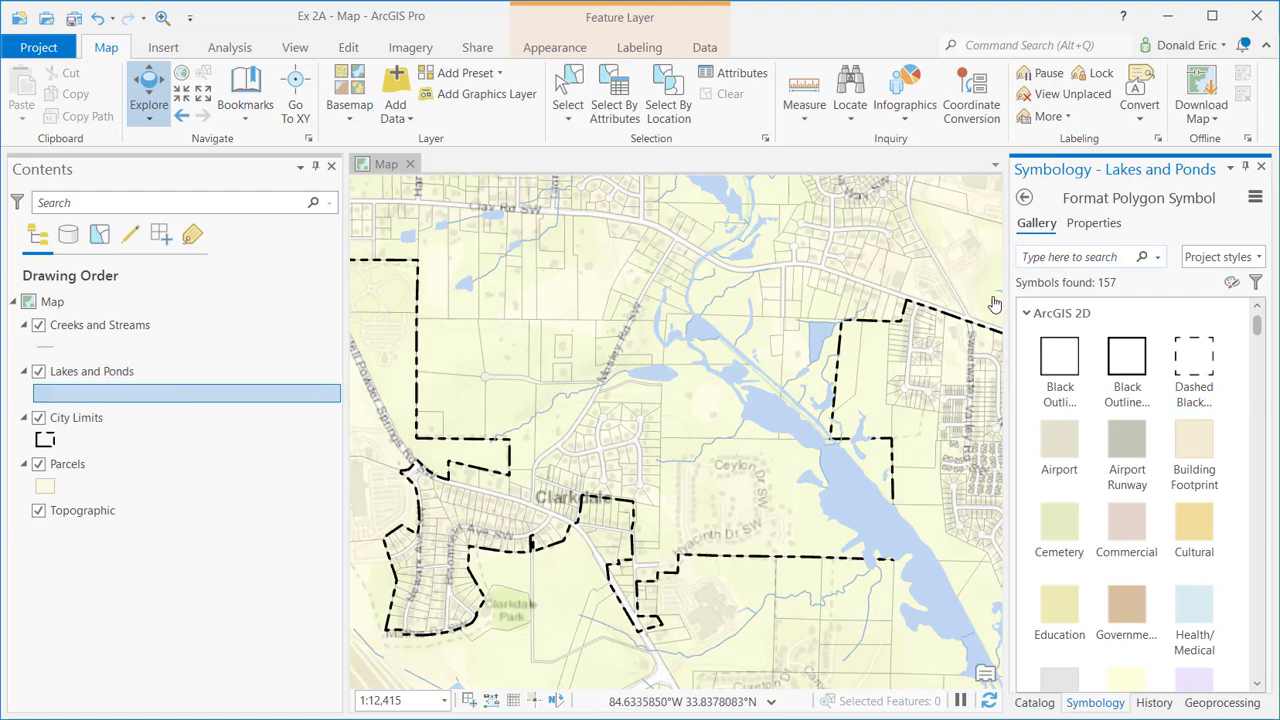
{"action": "left_click_drag", "start_coordinate": [1010, 305], "coordinate": [926, 305]}
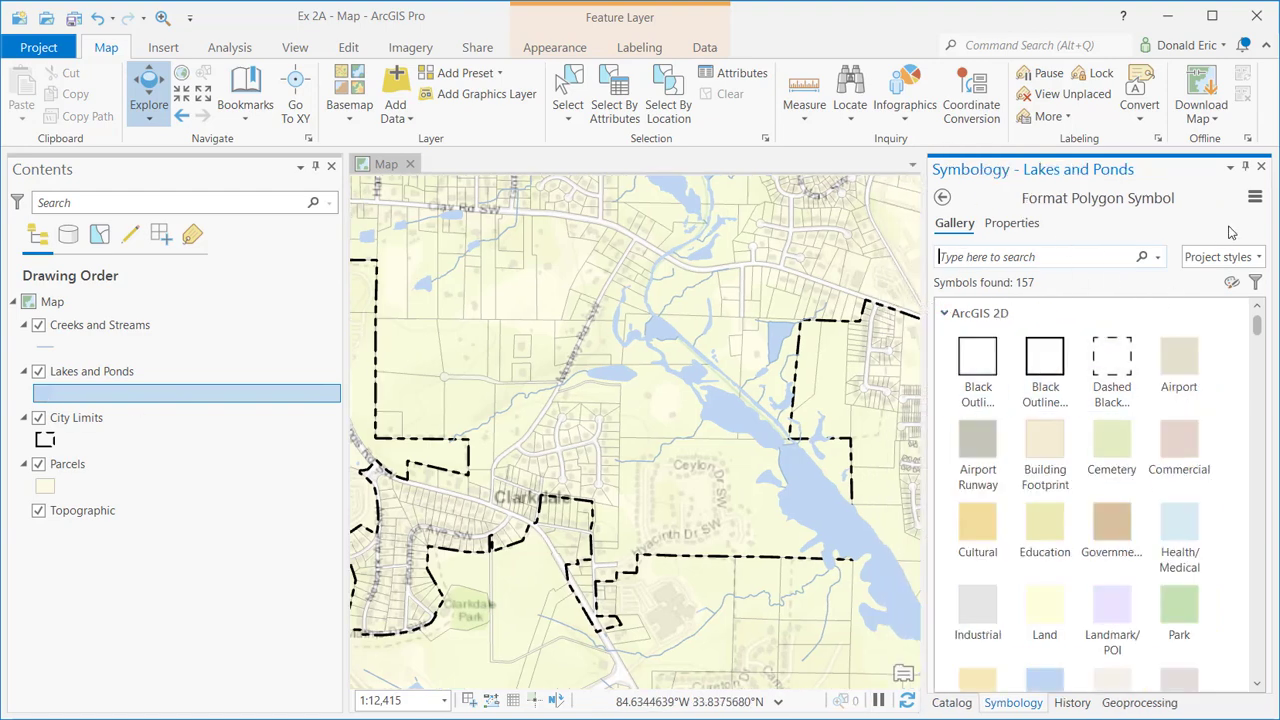
{"action": "left_click", "coordinate": [1262, 168]}
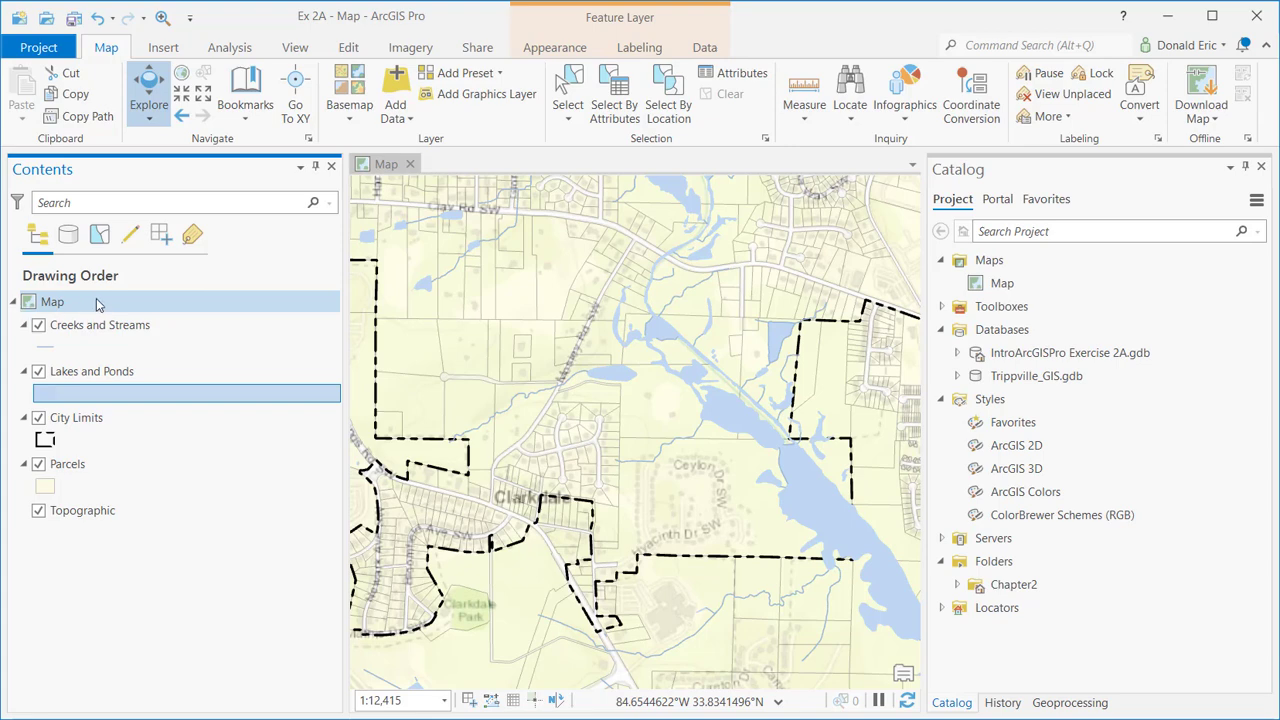
{"action": "right_click", "coordinate": [130, 308]}
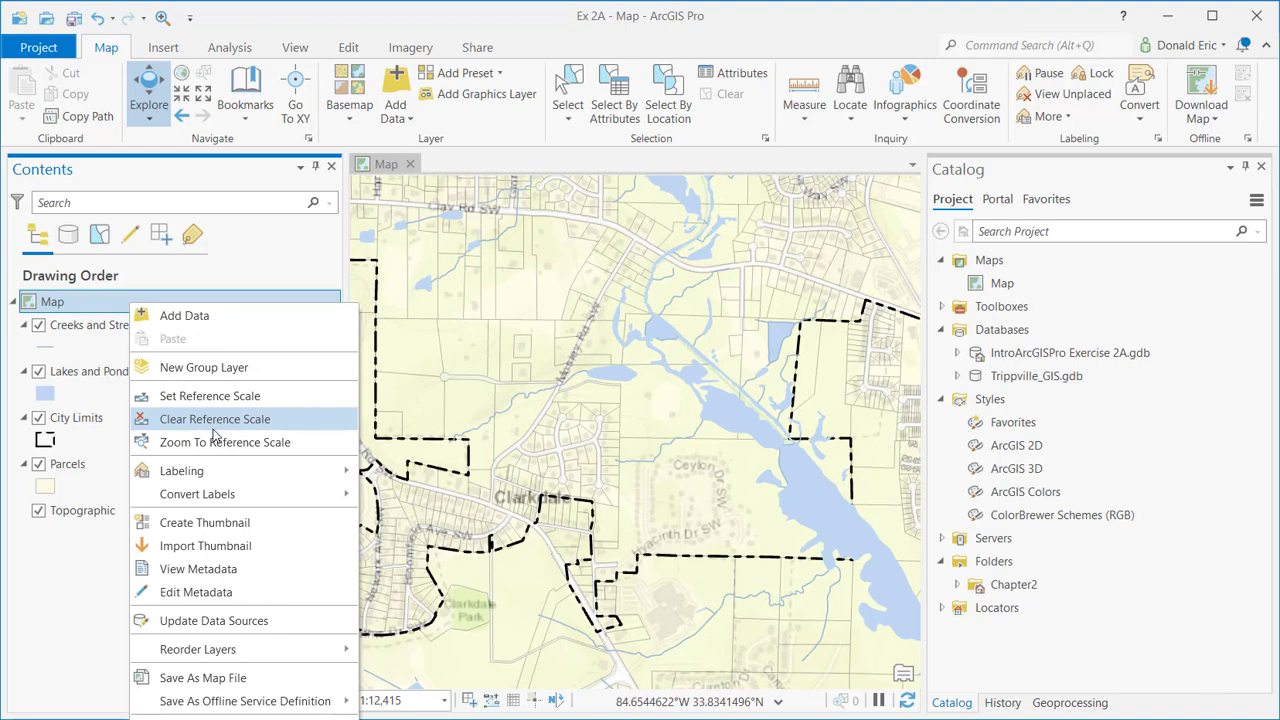
{"action": "mouse_move", "coordinate": [217, 471]}
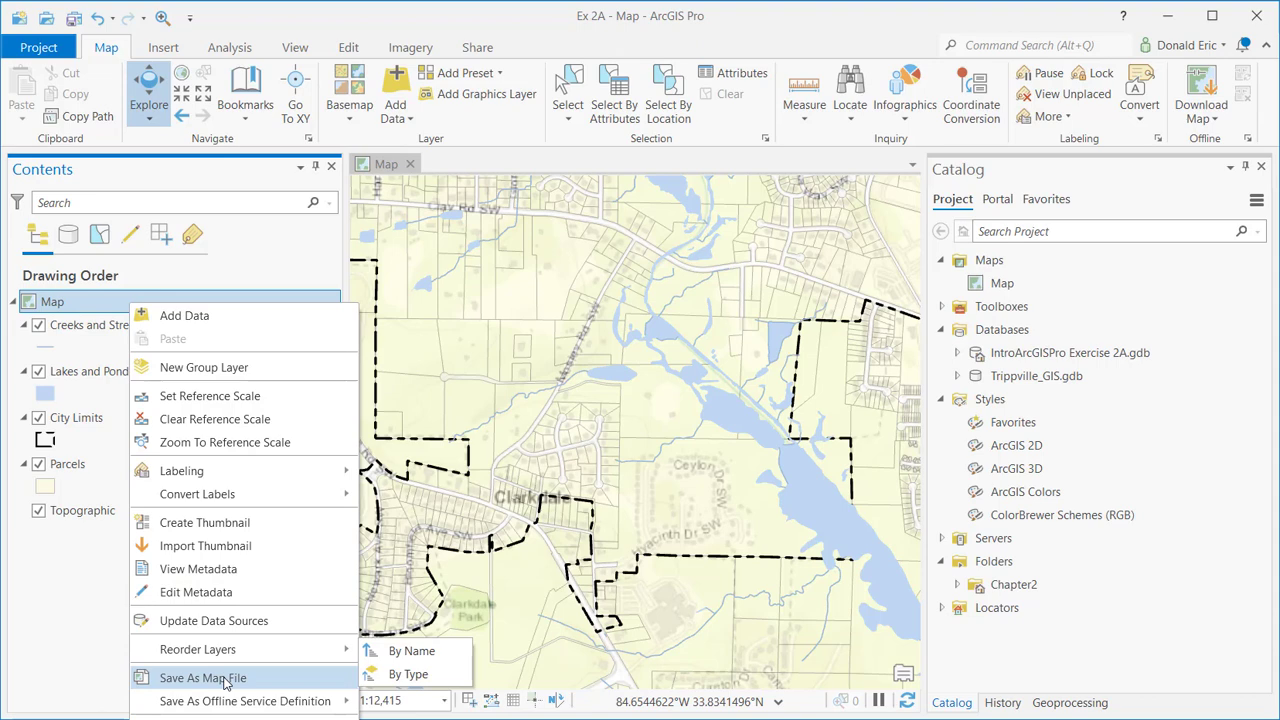
{"action": "left_click", "coordinate": [200, 717]}
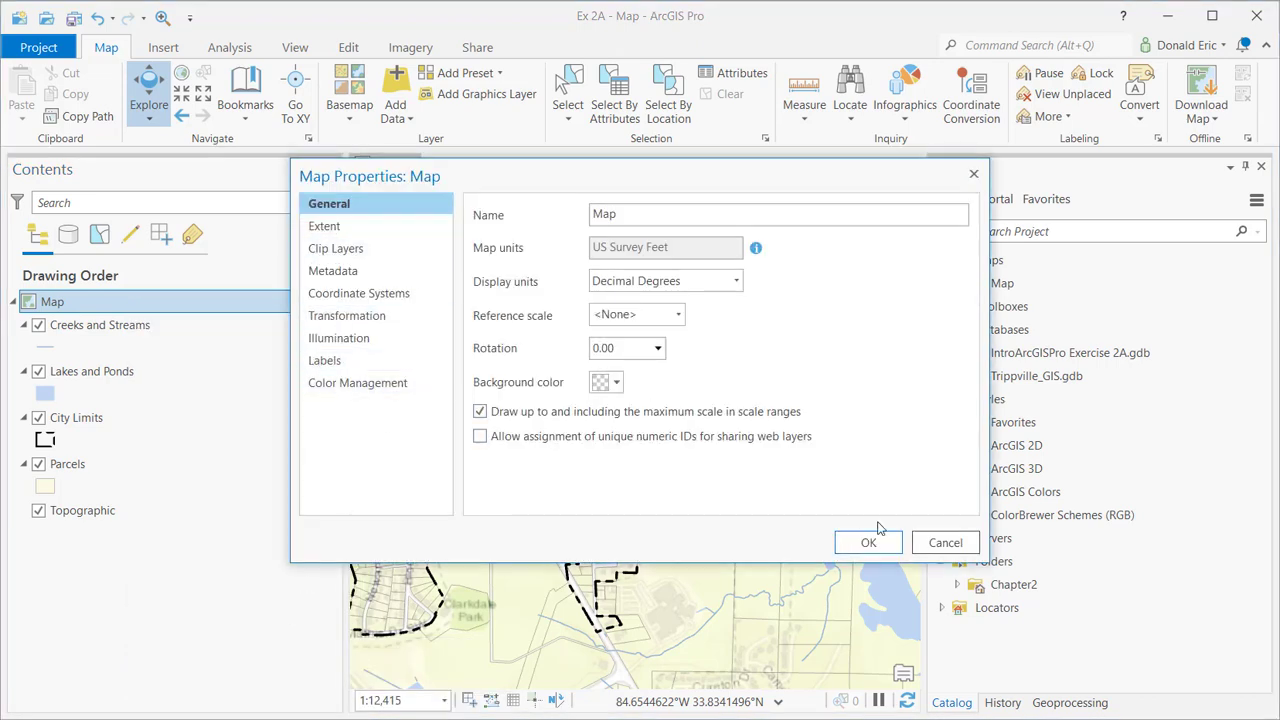
{"action": "left_click", "coordinate": [945, 543]}
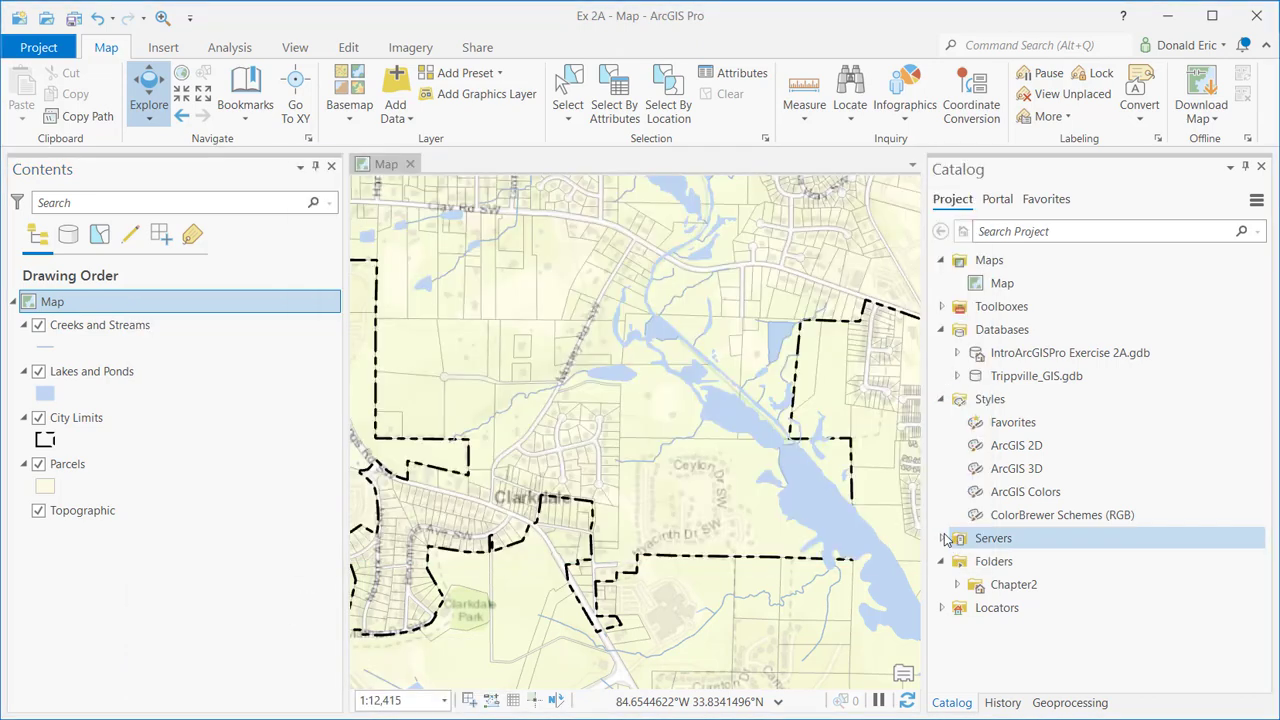
{"action": "right_click", "coordinate": [97, 307]}
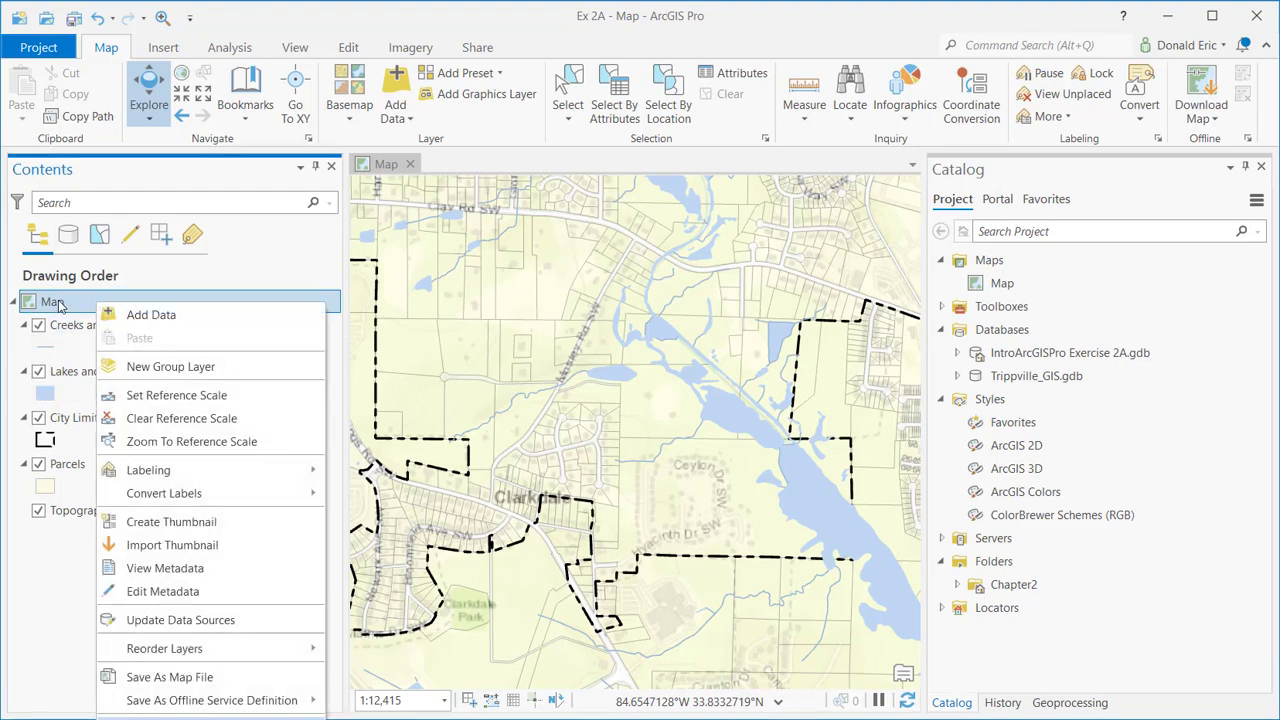
{"action": "left_click", "coordinate": [95, 338]}
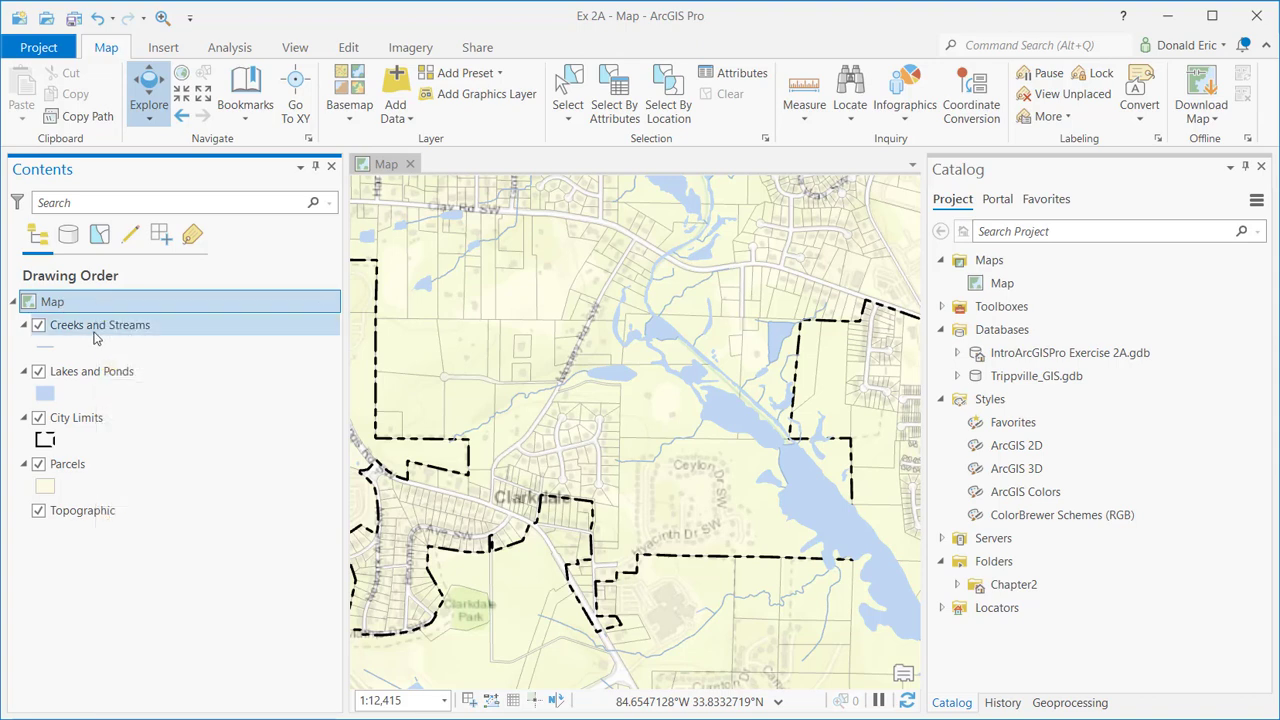
{"action": "left_click", "coordinate": [135, 328]}
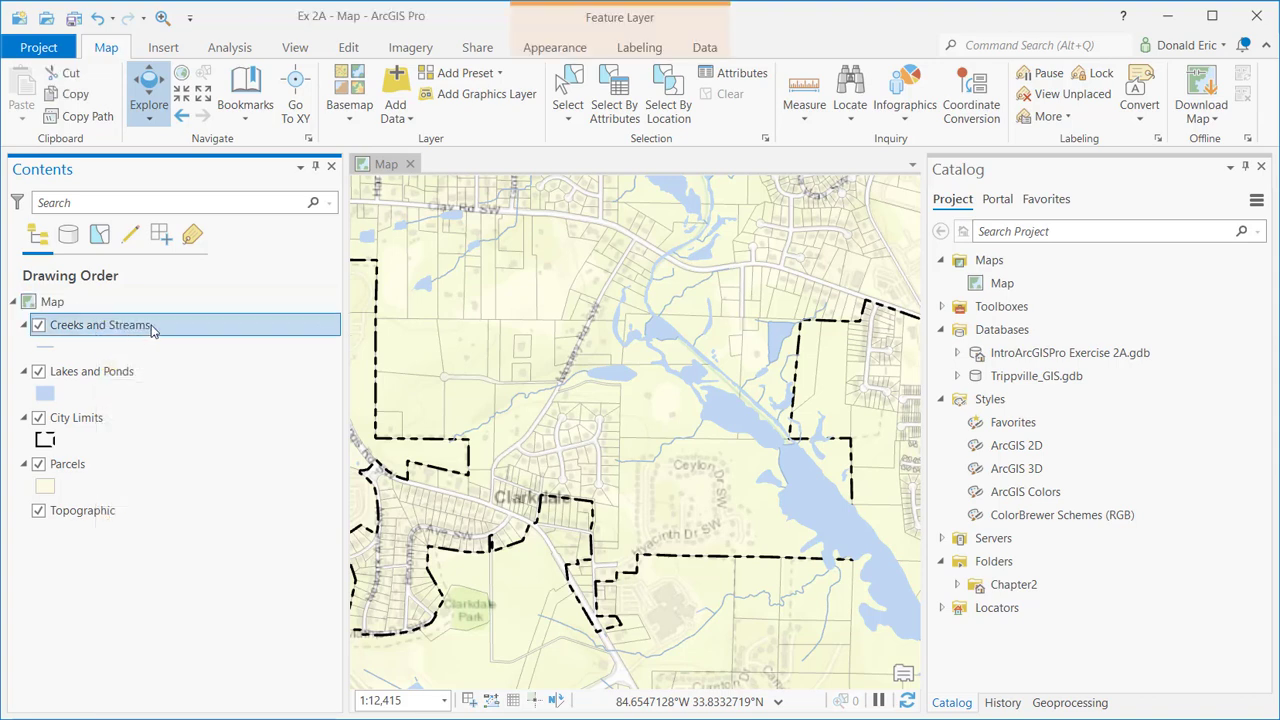
Start renaming Creeks and Streams, cancel to keep its name, and select Lakes and Ponds.
{"action": "right_click", "coordinate": [152, 331]}
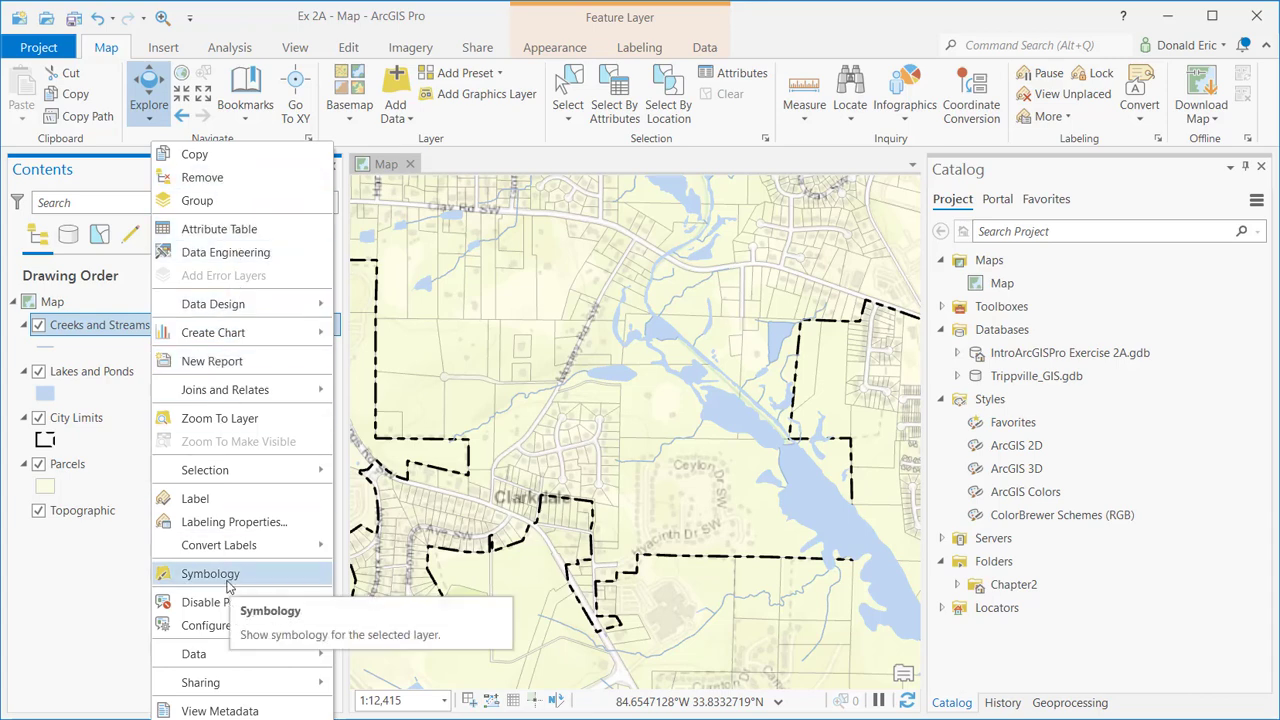
{"action": "left_click", "coordinate": [106, 334]}
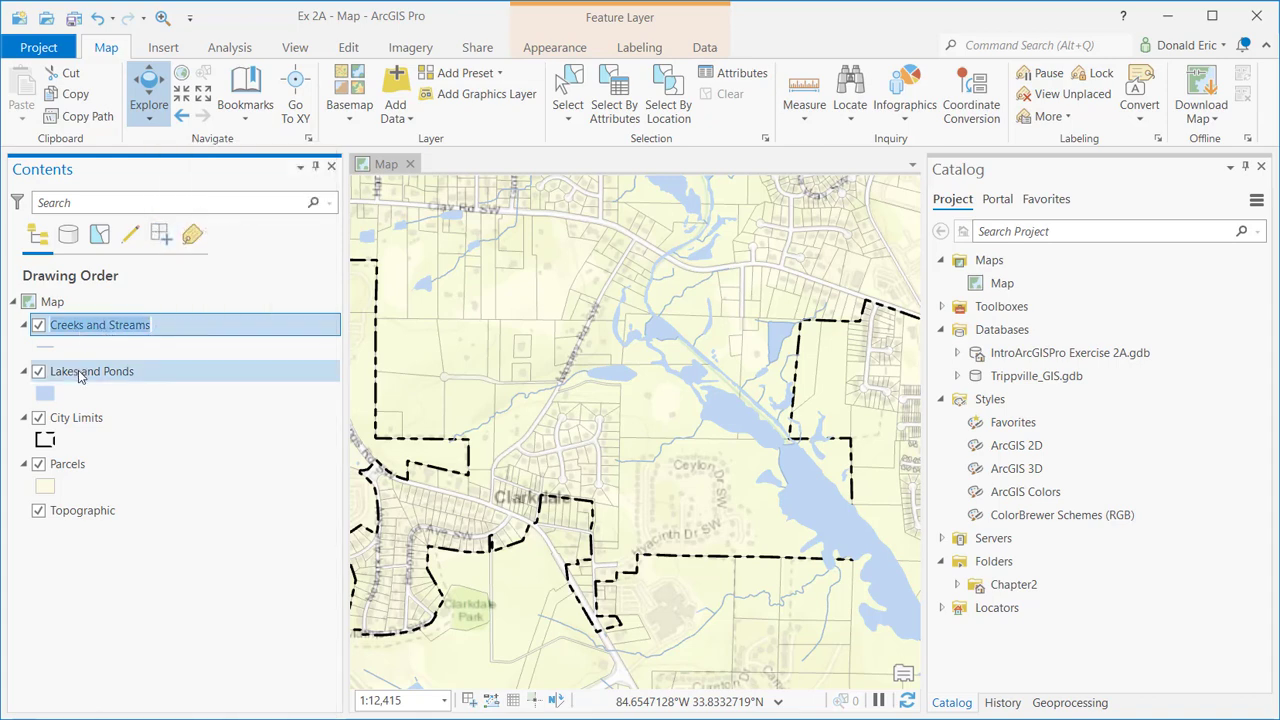
{"action": "left_click", "coordinate": [82, 375]}
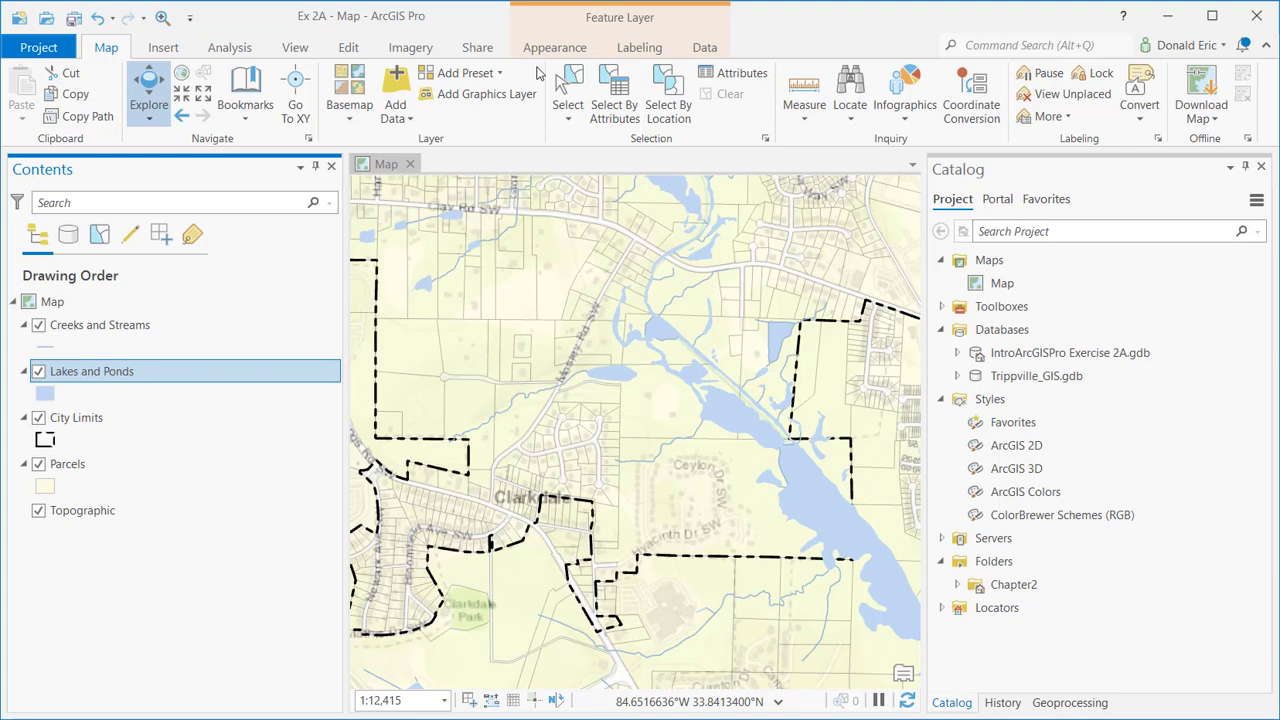
Browse the Lakes and Ponds Appearance, Labeling and Data settings, ending on Appearance.
{"action": "left_click", "coordinate": [577, 52]}
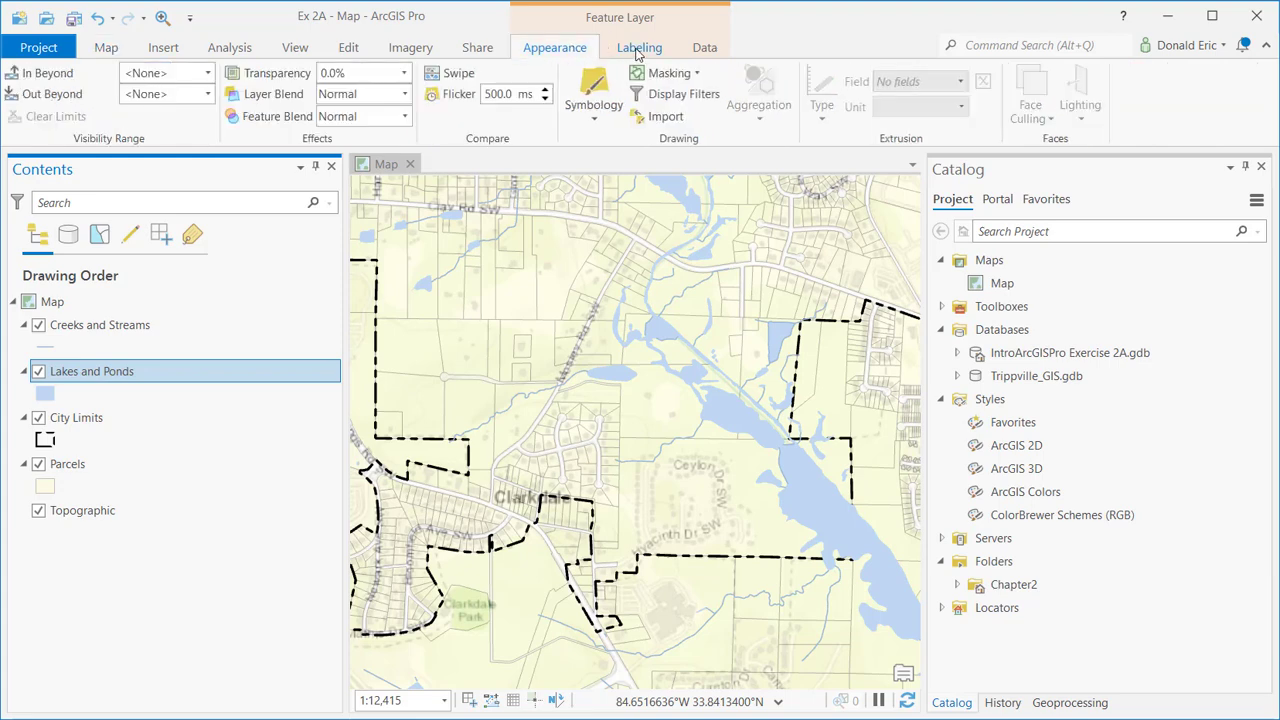
{"action": "left_click", "coordinate": [638, 55]}
{"action": "left_click", "coordinate": [718, 54]}
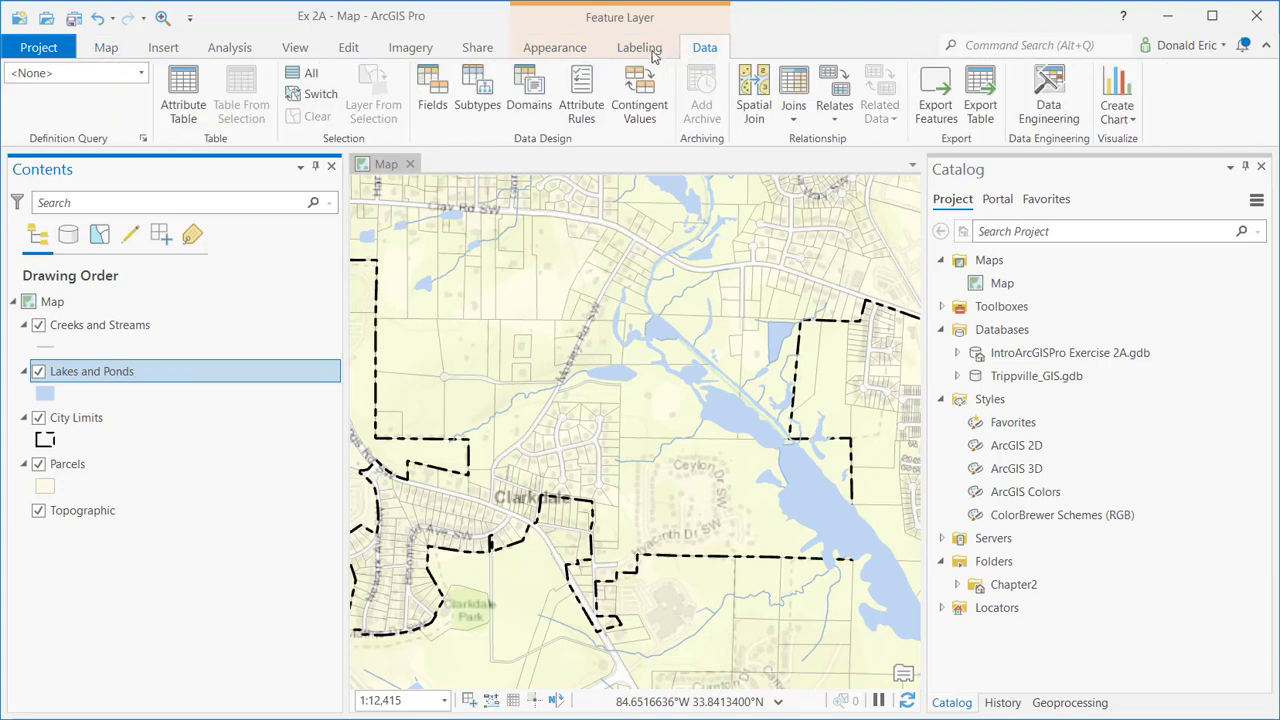
{"action": "left_click", "coordinate": [563, 49]}
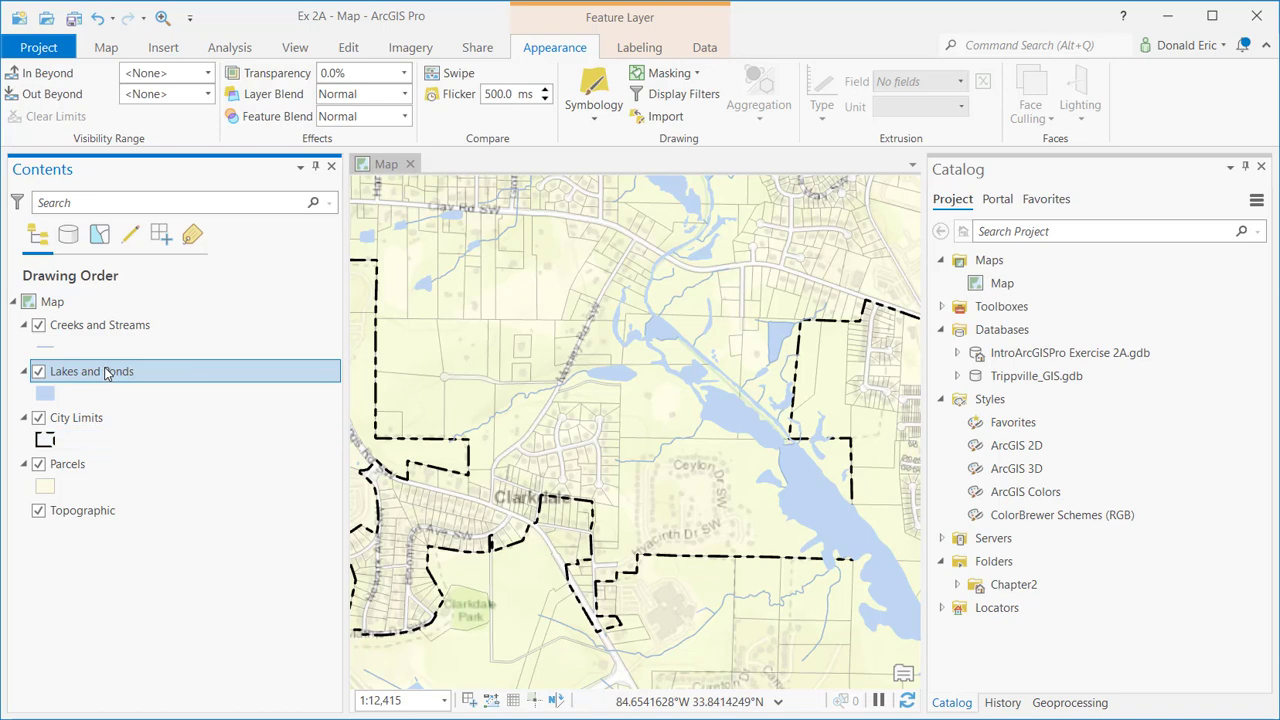
Switch Contents from List By Data Source to List By Selection, showing only Parcels selectable.
{"action": "left_click", "coordinate": [68, 236]}
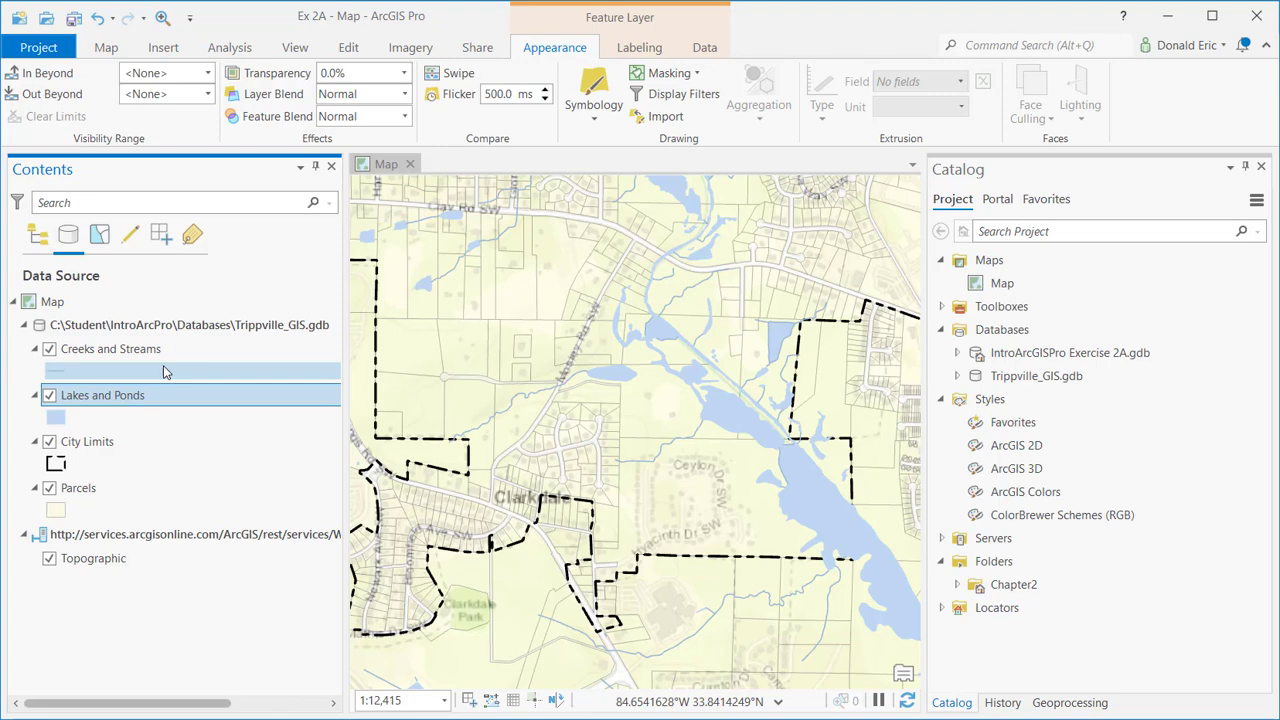
{"action": "left_click", "coordinate": [101, 240]}
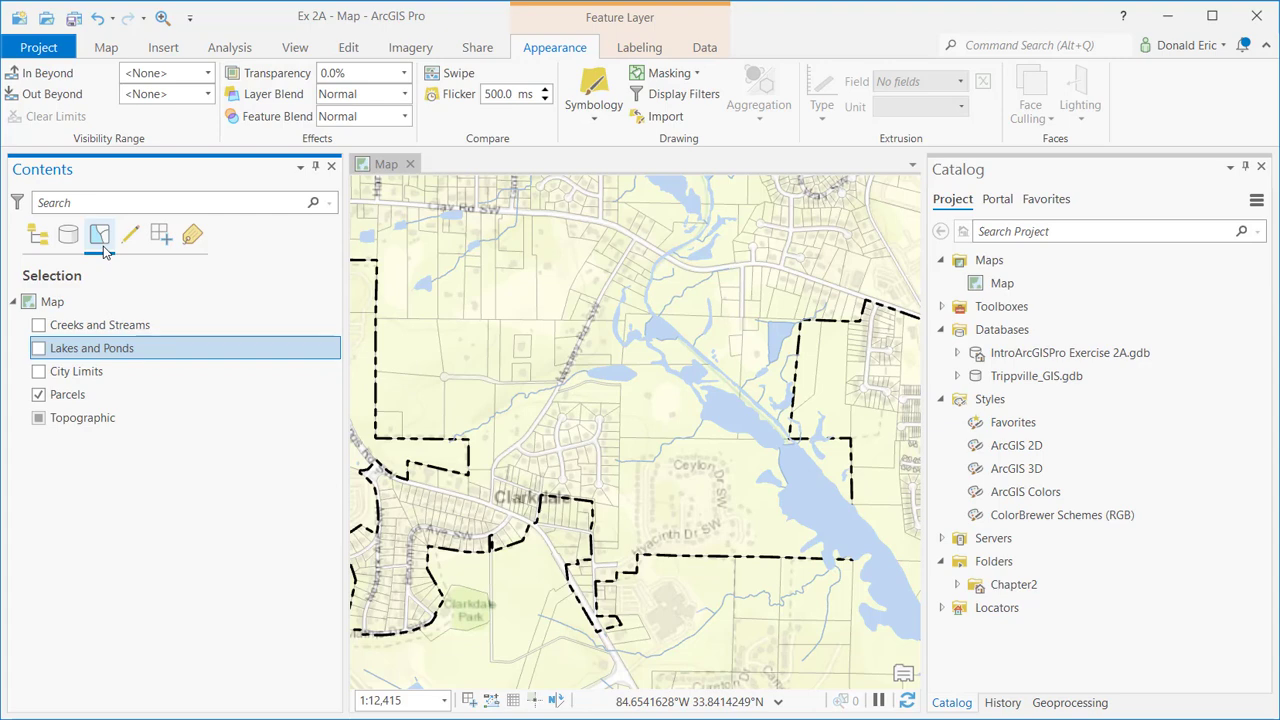
Toggle City Limits selectable on and back off, then make Parcels the active layer.
{"action": "left_click", "coordinate": [38, 371]}
{"action": "left_click", "coordinate": [38, 371]}
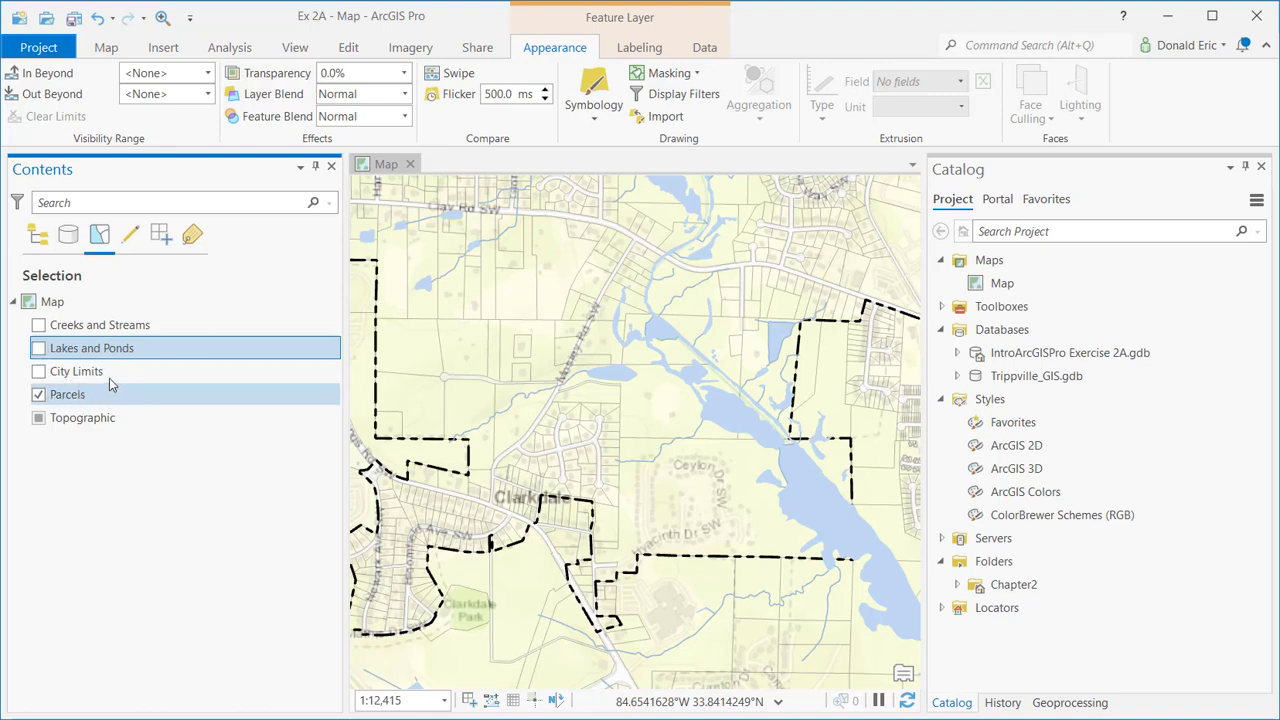
{"action": "left_click", "coordinate": [96, 395]}
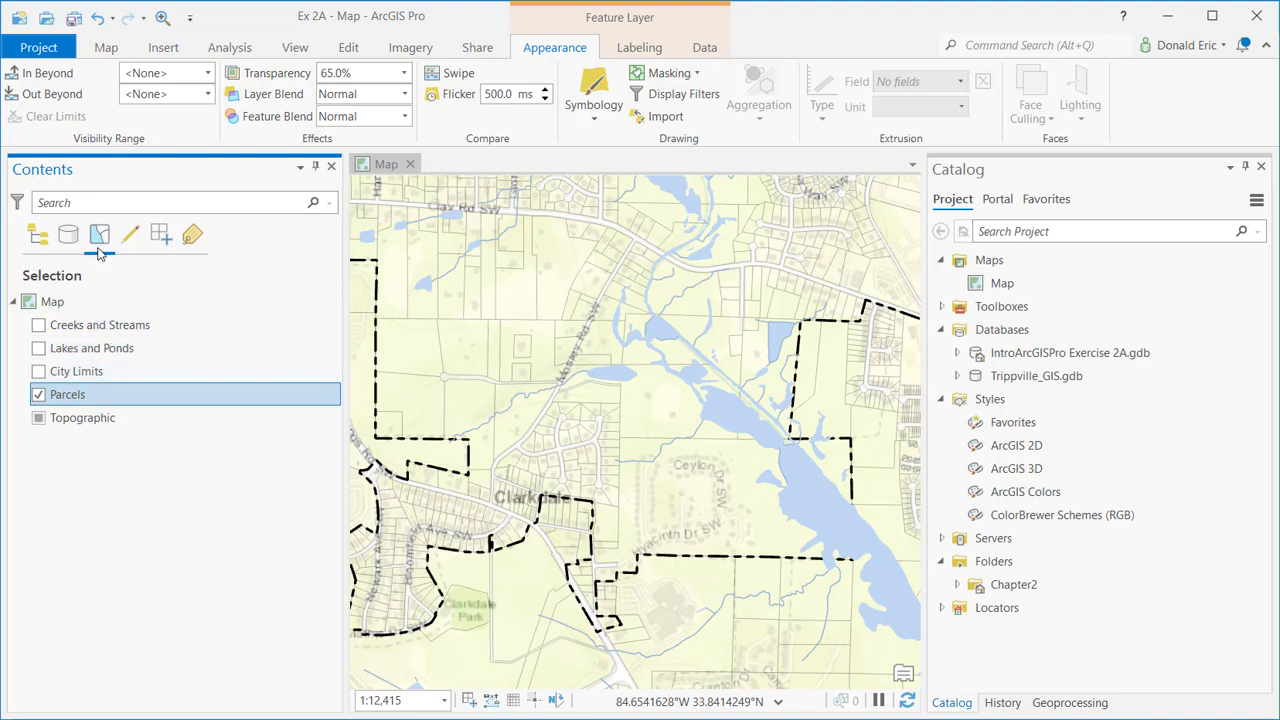
Box-select 41 parcels near the map centre, clear the selection, and list layers by editing.
{"action": "left_click", "coordinate": [108, 48]}
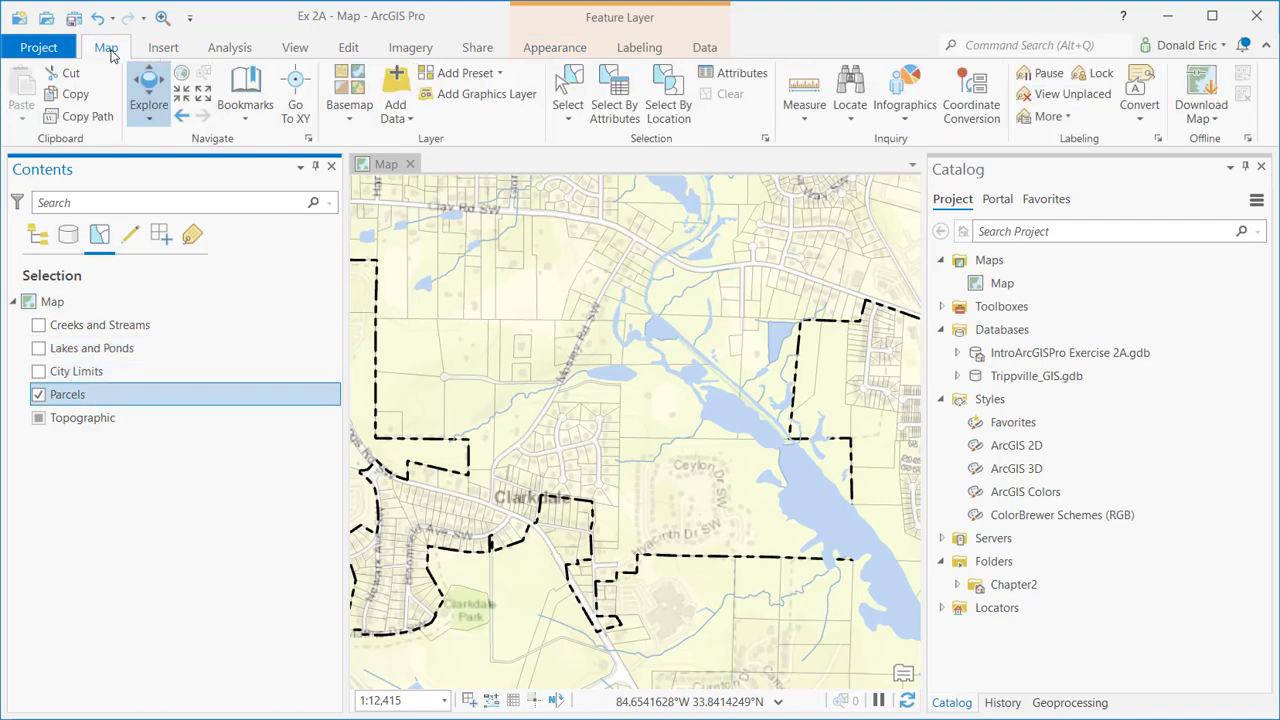
{"action": "left_click", "coordinate": [568, 92]}
{"action": "left_click_drag", "start_coordinate": [518, 389], "coordinate": [639, 471]}
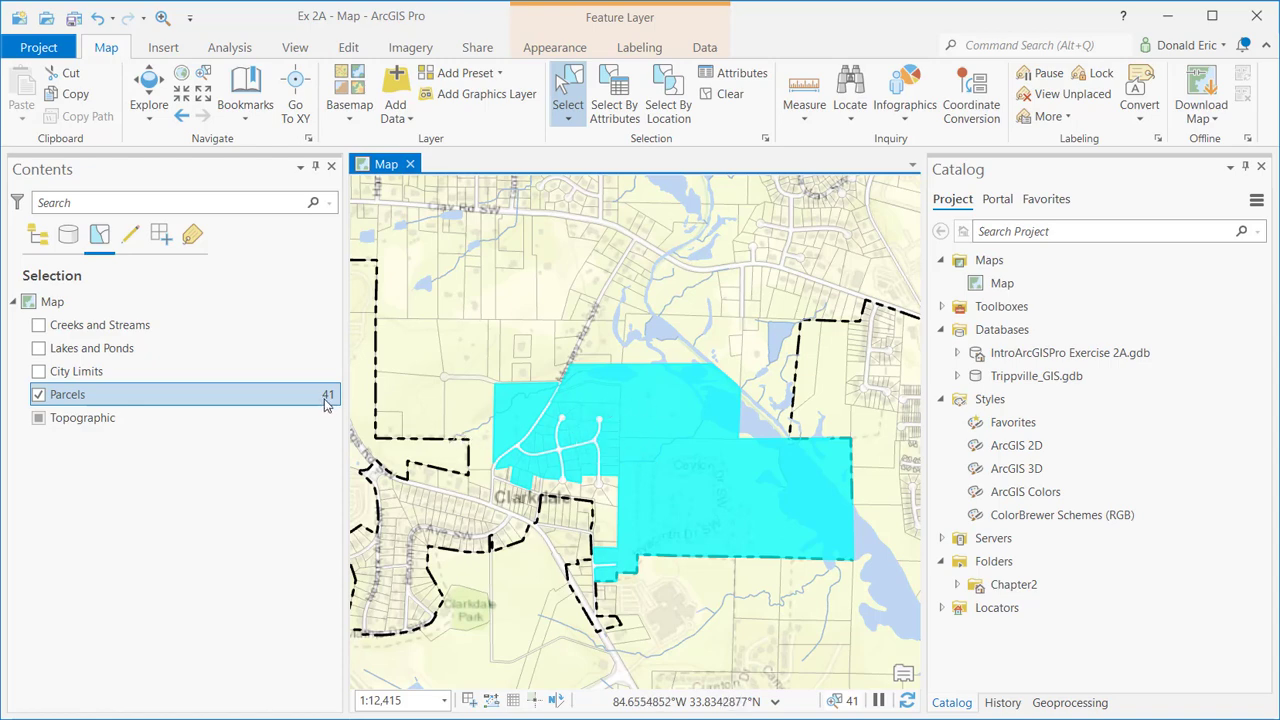
{"action": "mouse_move", "coordinate": [328, 400]}
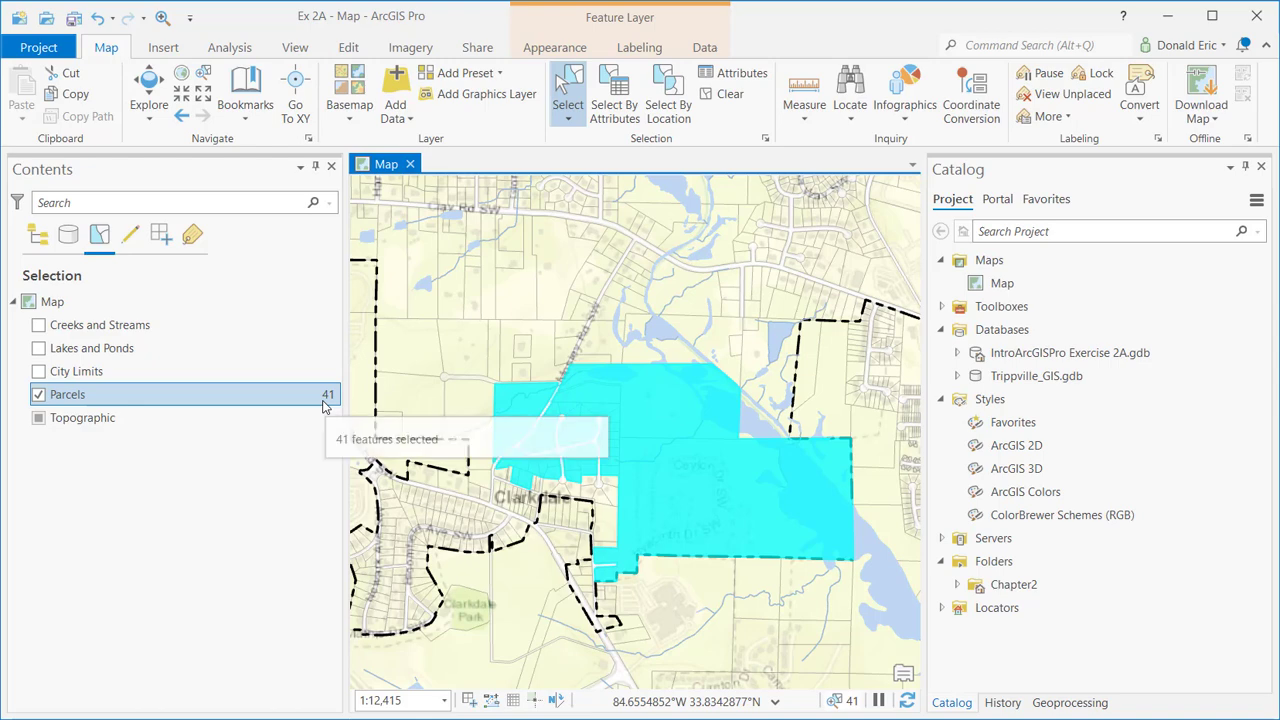
{"action": "left_click", "coordinate": [724, 94]}
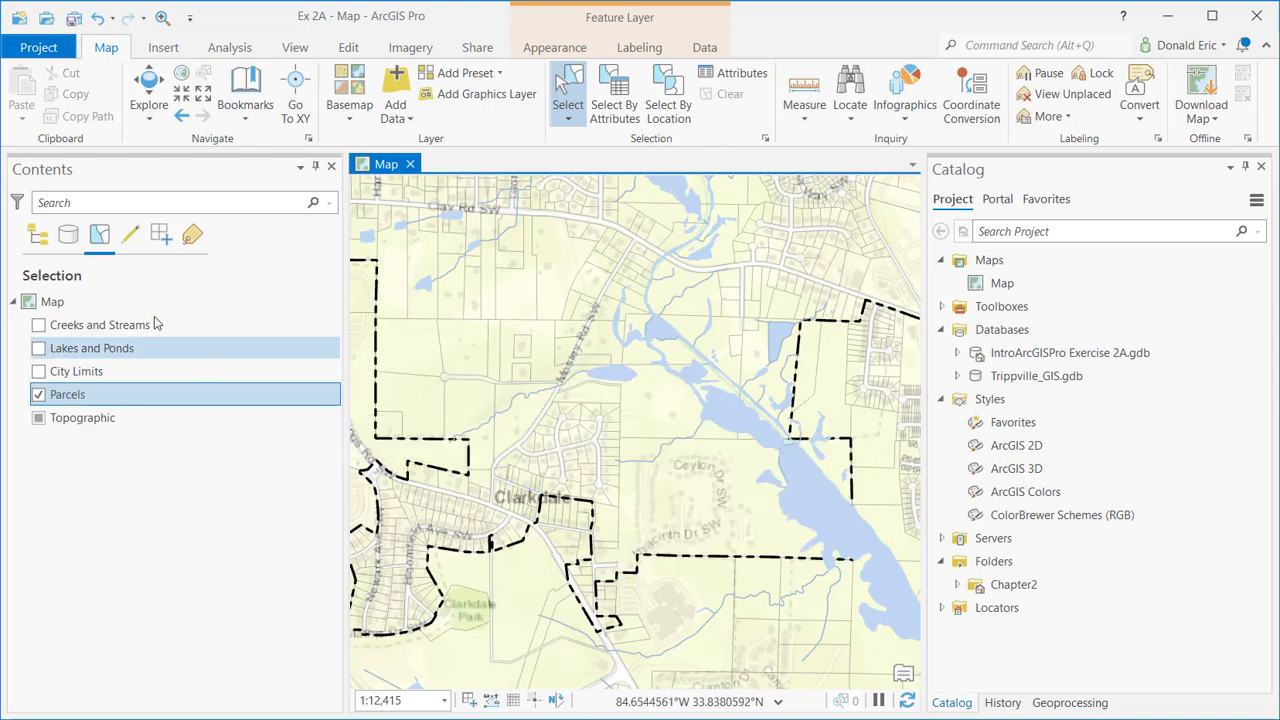
{"action": "left_click", "coordinate": [130, 236]}
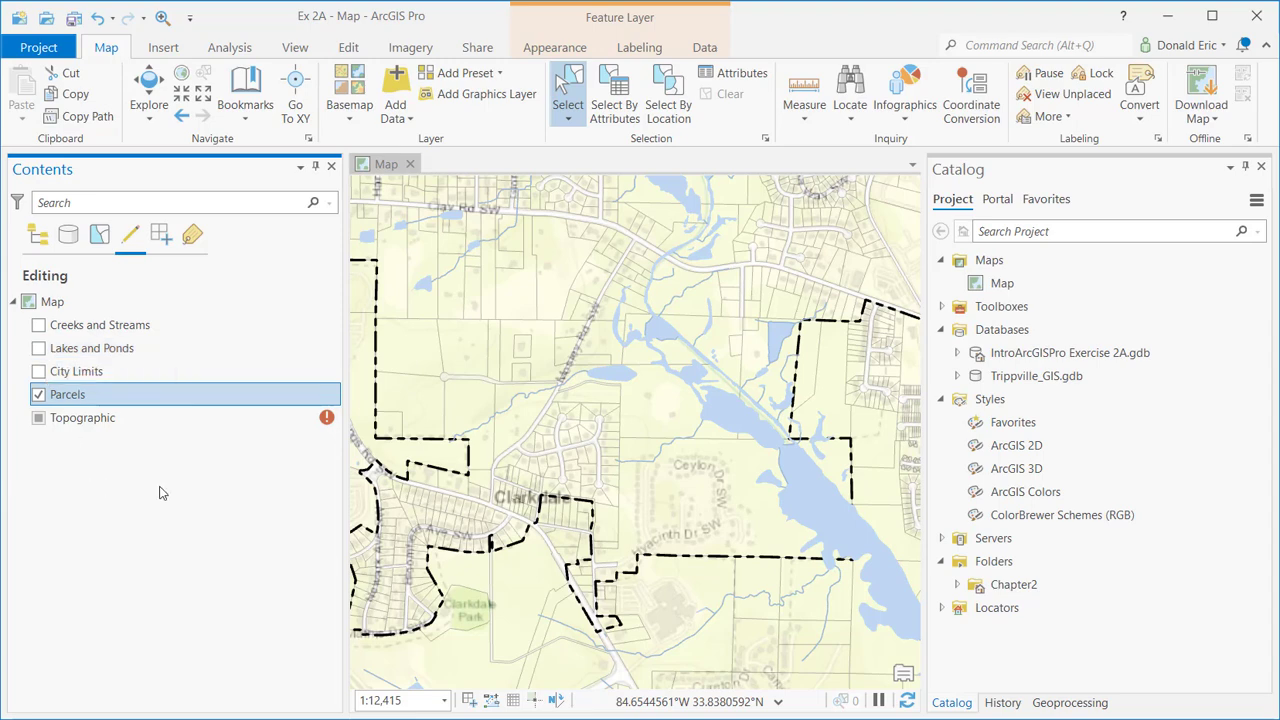
List Contents by snapping, then by labeling to show each layer's Class 1 label class.
{"action": "mouse_move", "coordinate": [328, 421]}
{"action": "left_click", "coordinate": [161, 241]}
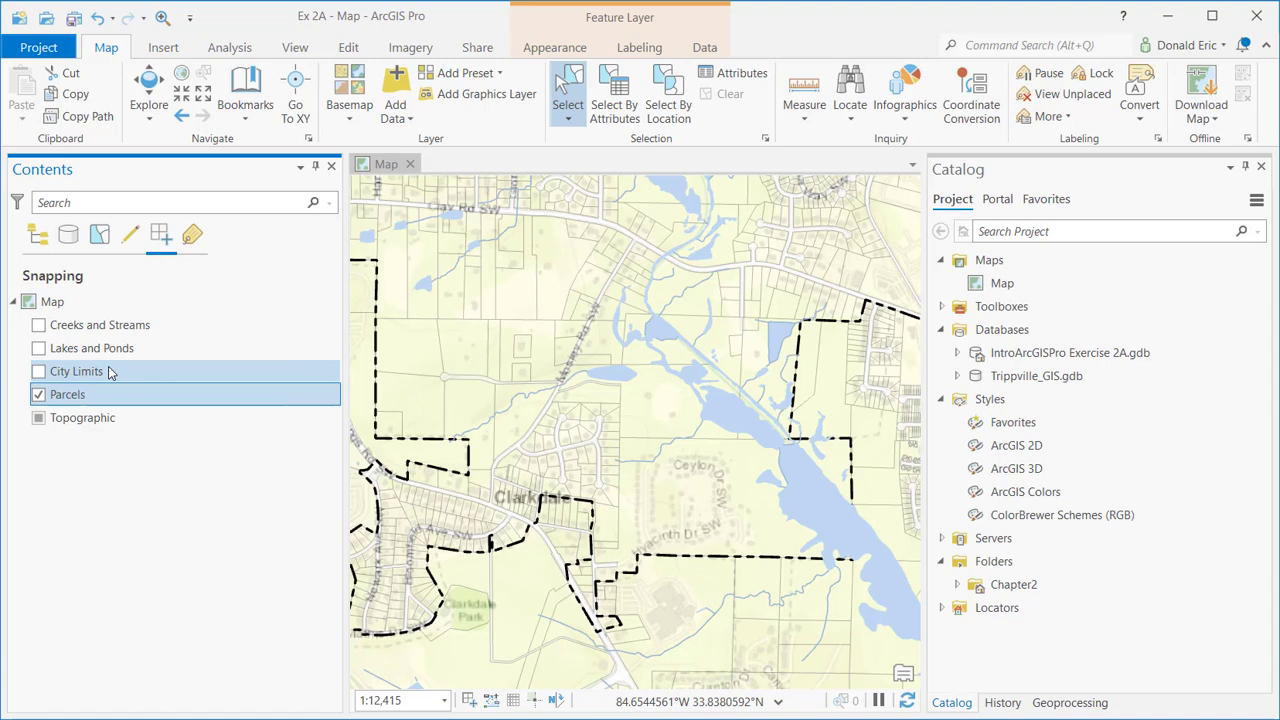
{"action": "left_click", "coordinate": [194, 246]}
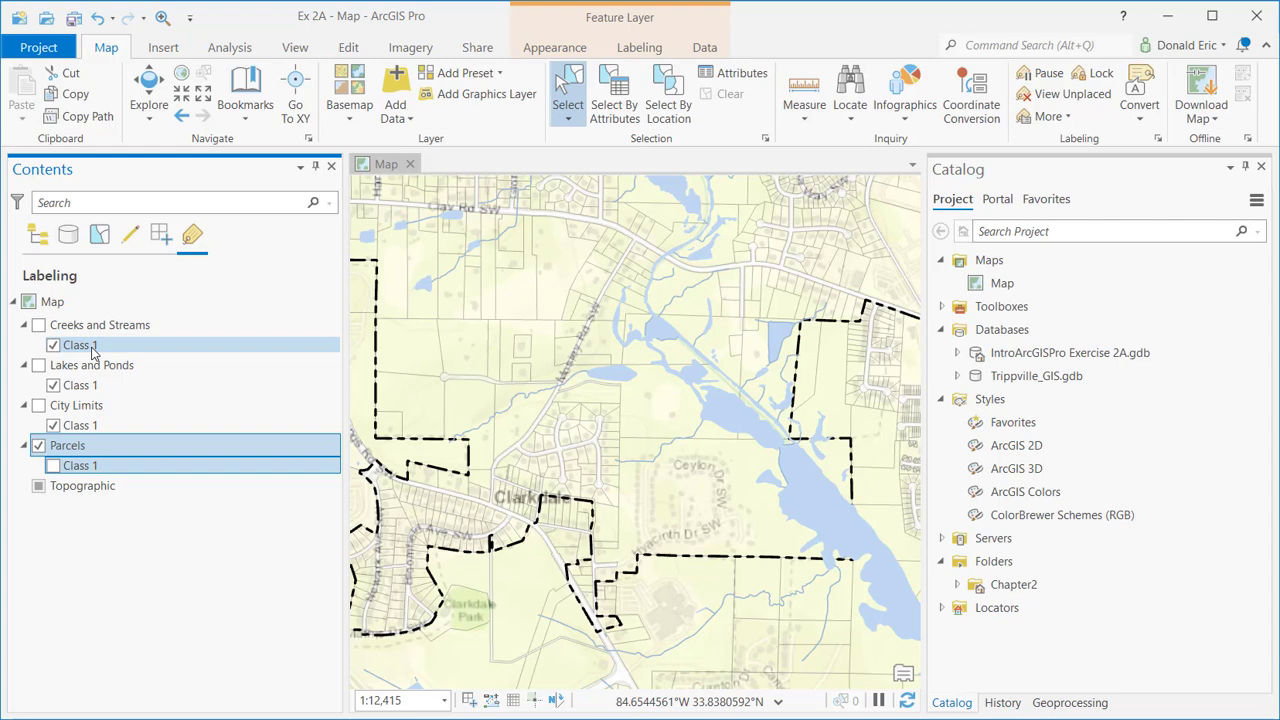
View Parcels labeling settings, inspect the label class list unchanged, and return Contents to drawing order.
{"action": "left_click", "coordinate": [639, 50]}
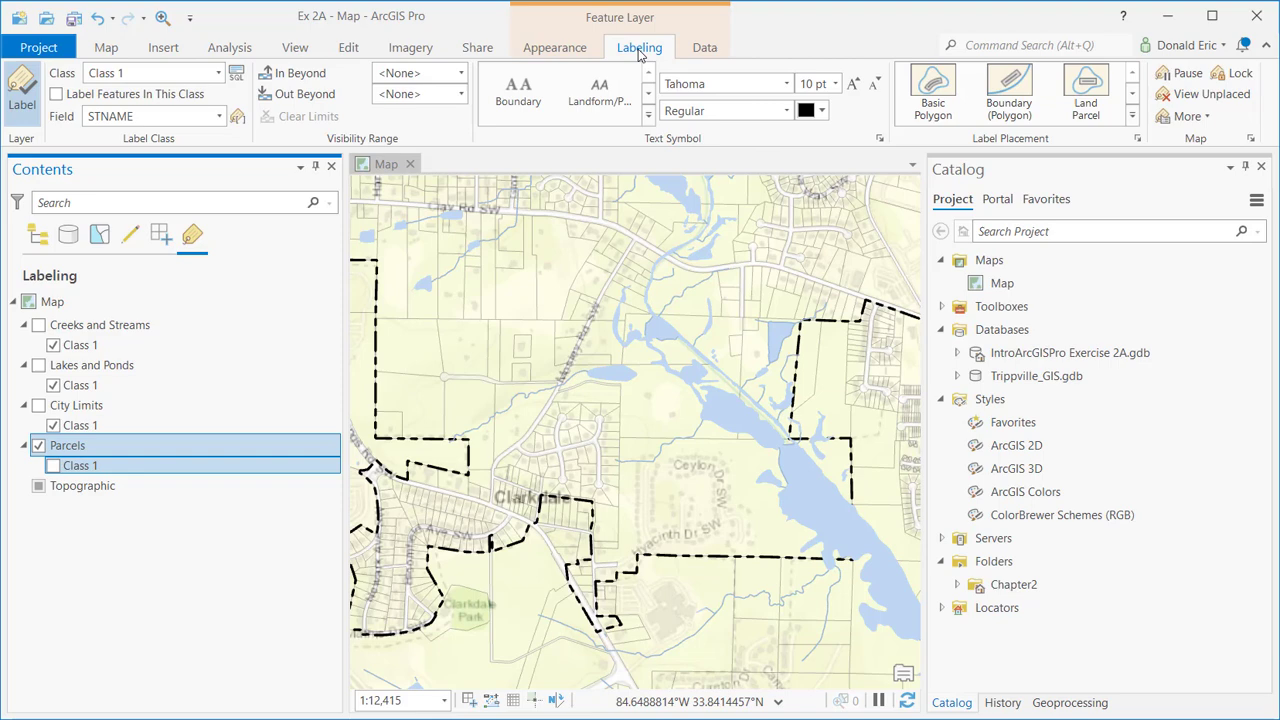
{"action": "left_click", "coordinate": [218, 73]}
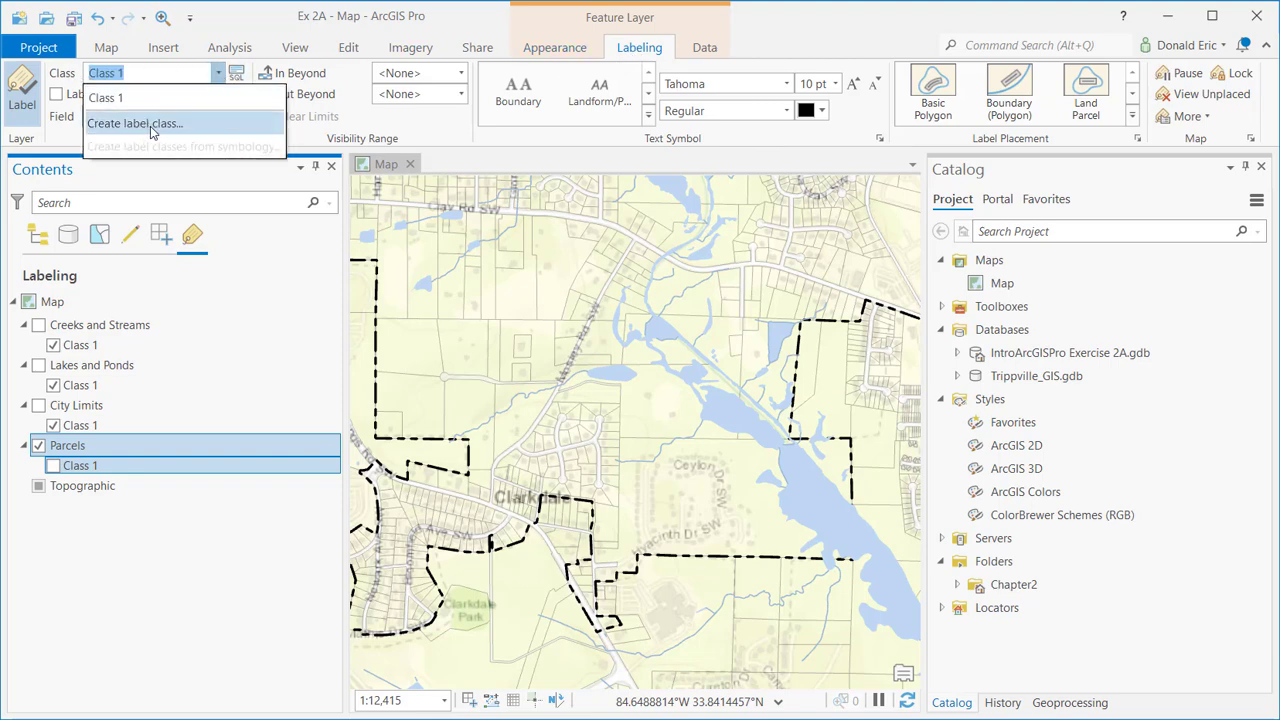
{"action": "left_click", "coordinate": [200, 318]}
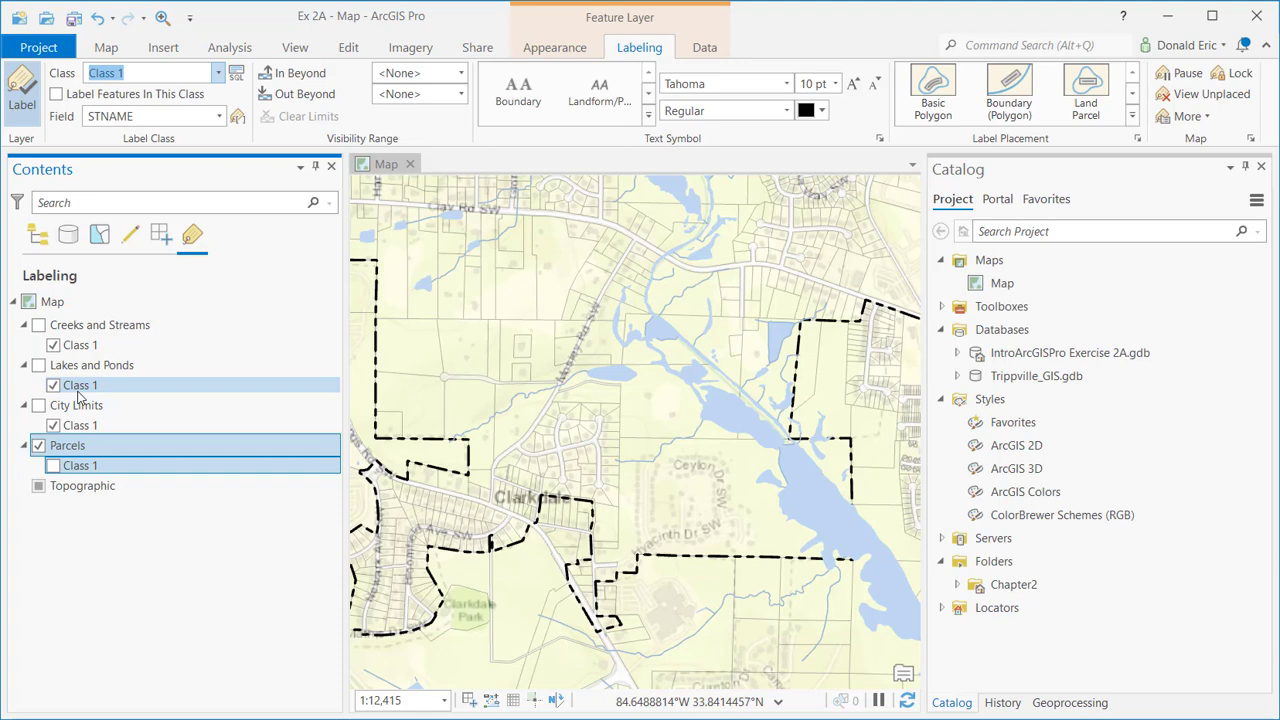
{"action": "left_click", "coordinate": [38, 236]}
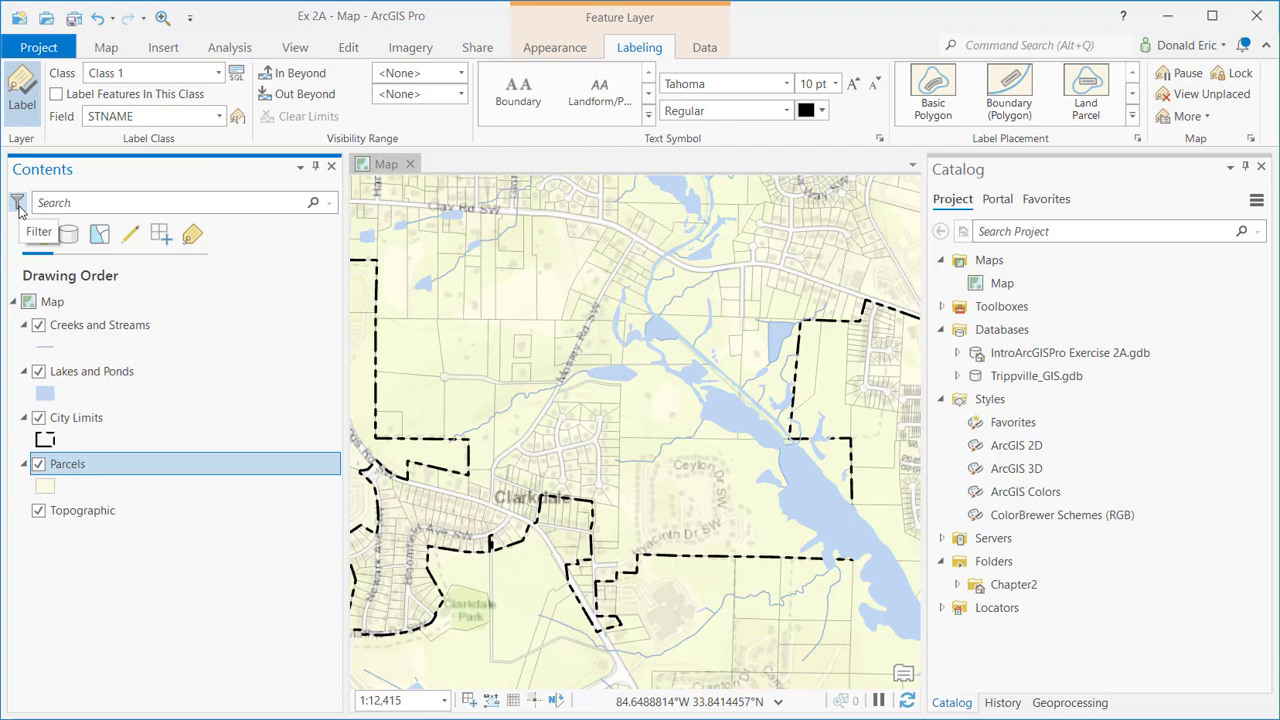
{"action": "left_click", "coordinate": [18, 206]}
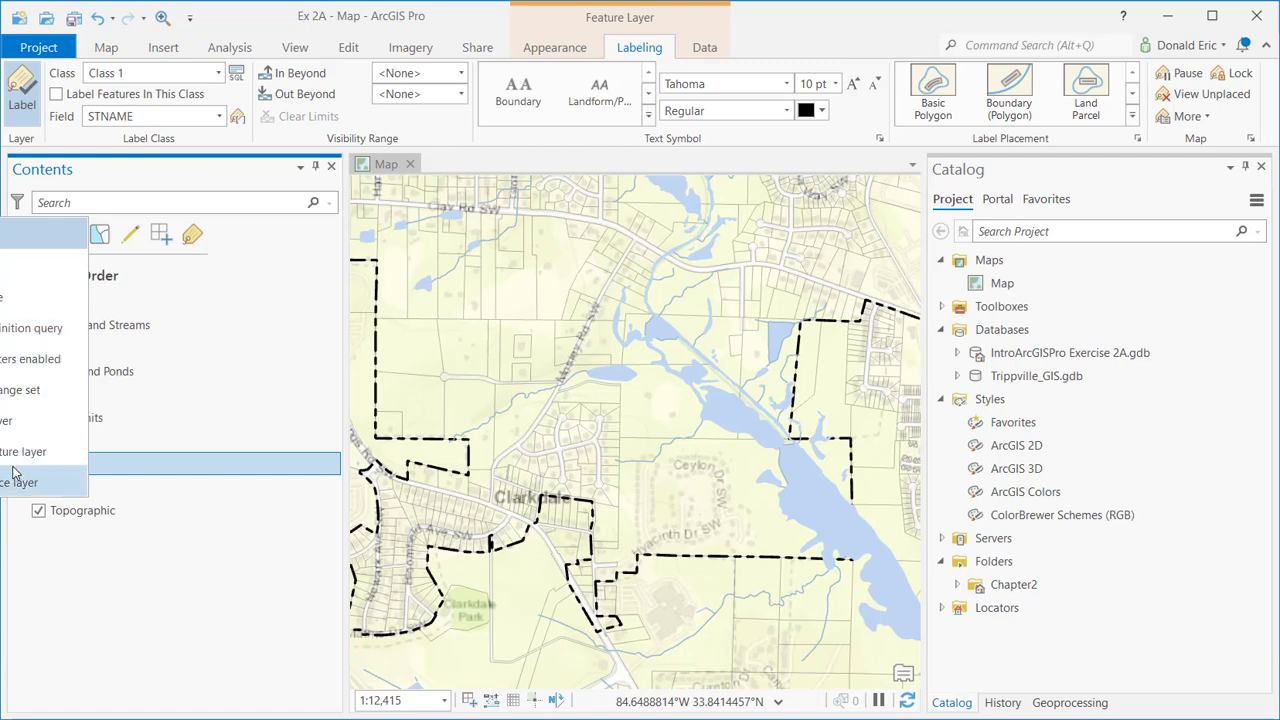
{"action": "left_click", "coordinate": [17, 290]}
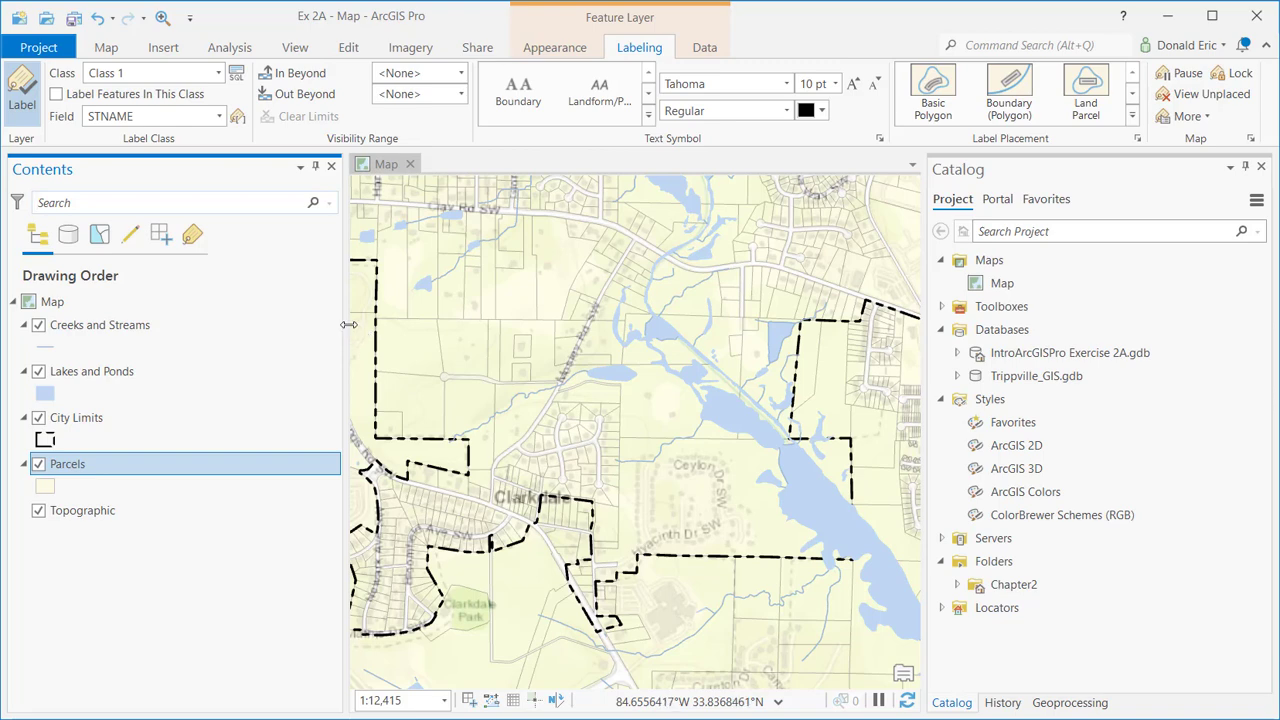
Narrow the Contents pane, undock it, preview docking beside Catalog, and re-dock it on the left.
{"action": "left_click_drag", "start_coordinate": [348, 324], "coordinate": [289, 338]}
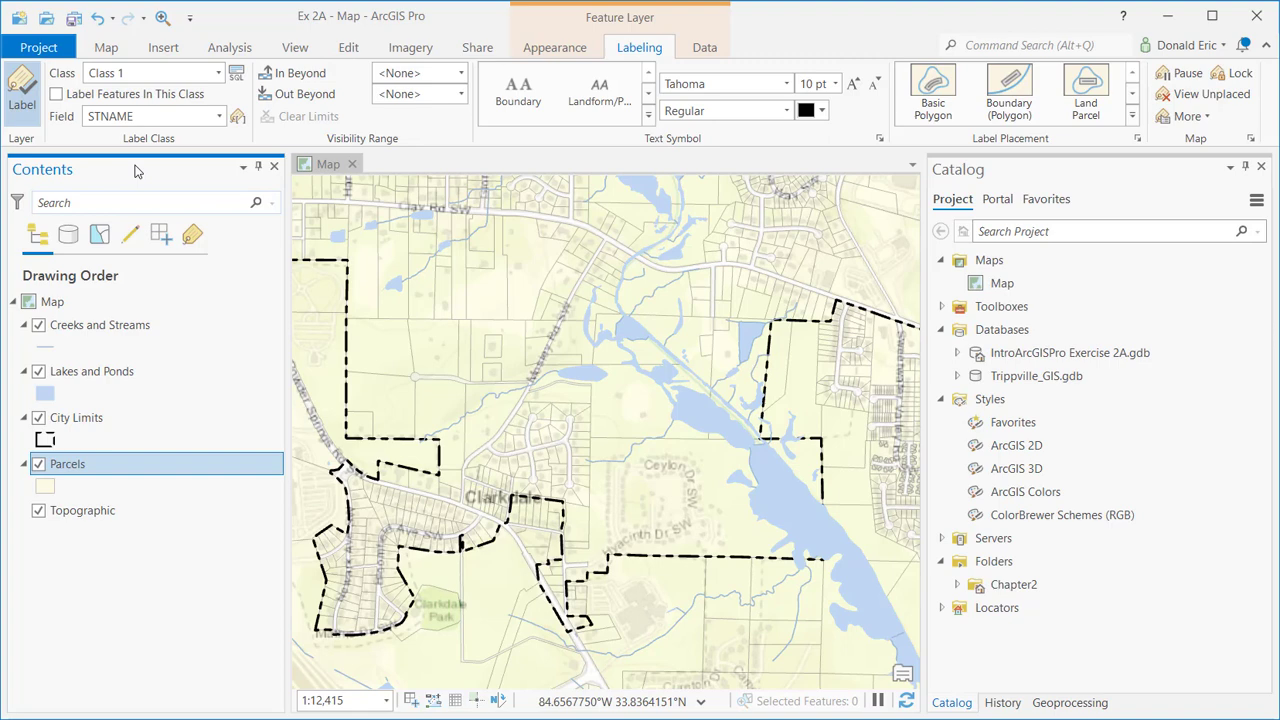
{"action": "left_click_drag", "start_coordinate": [137, 172], "coordinate": [597, 466]}
{"action": "left_click_drag", "start_coordinate": [602, 443], "coordinate": [1062, 432]}
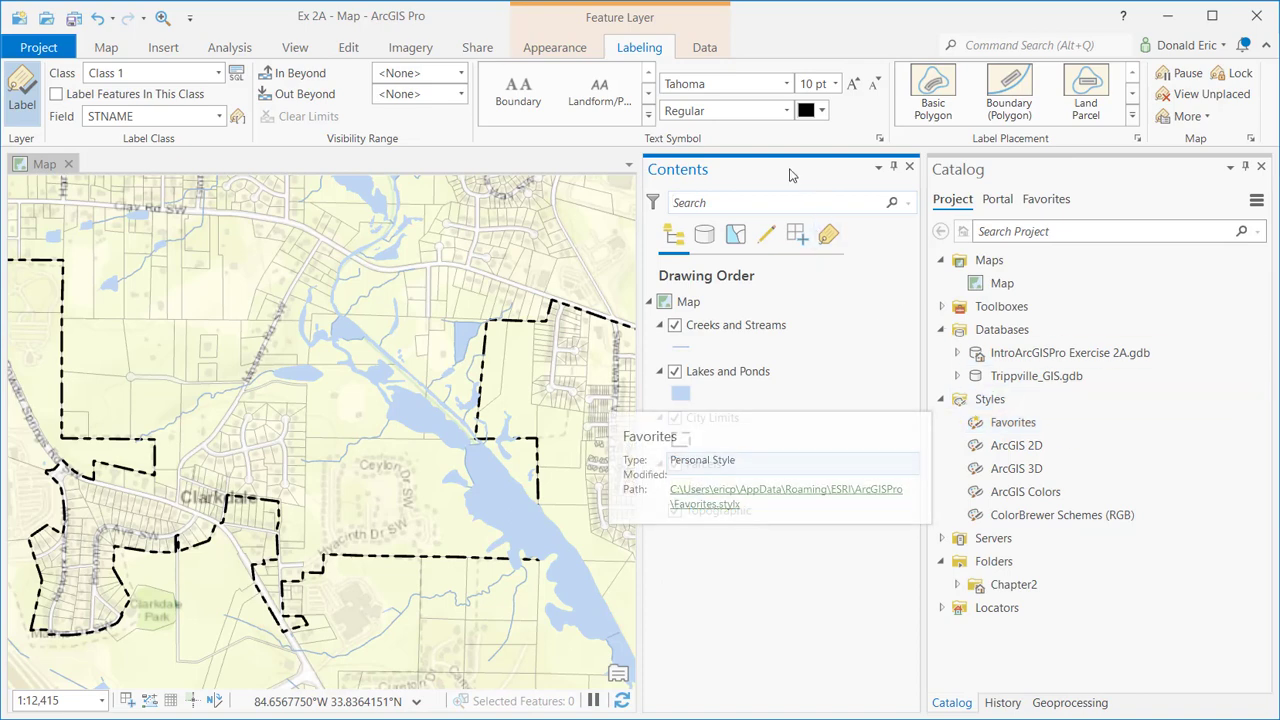
{"action": "left_click_drag", "start_coordinate": [757, 175], "coordinate": [28, 432]}
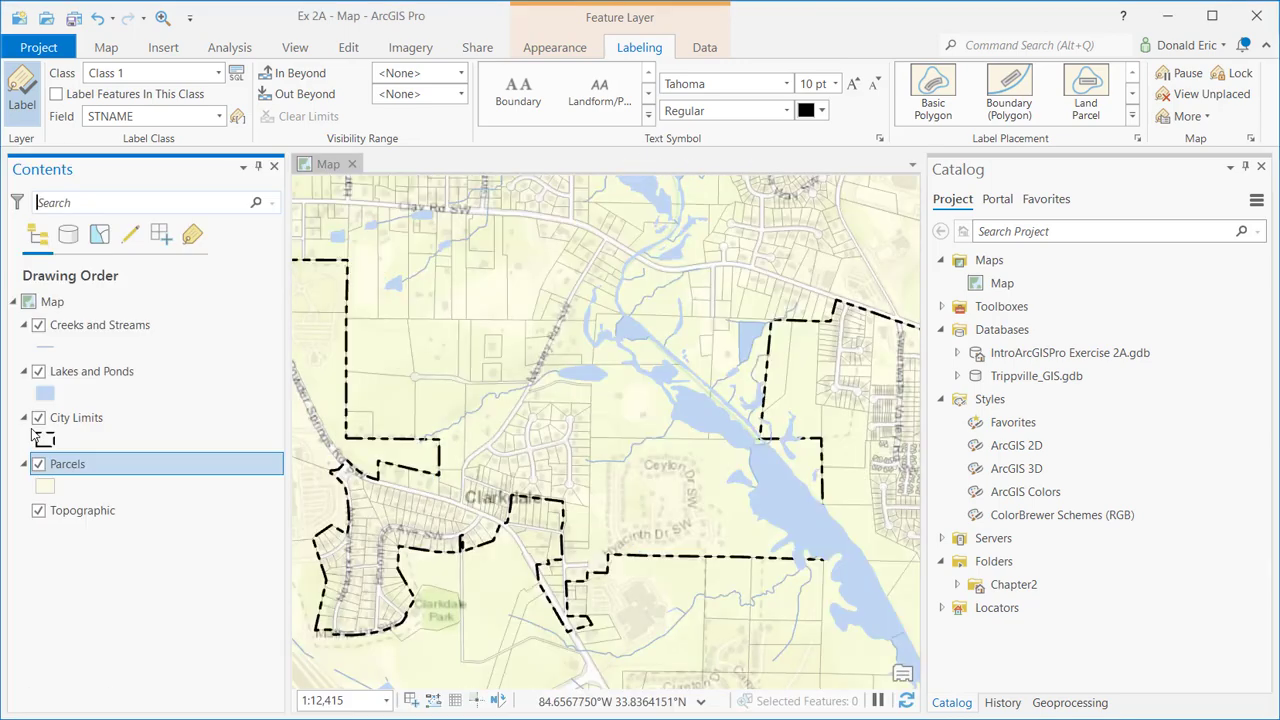